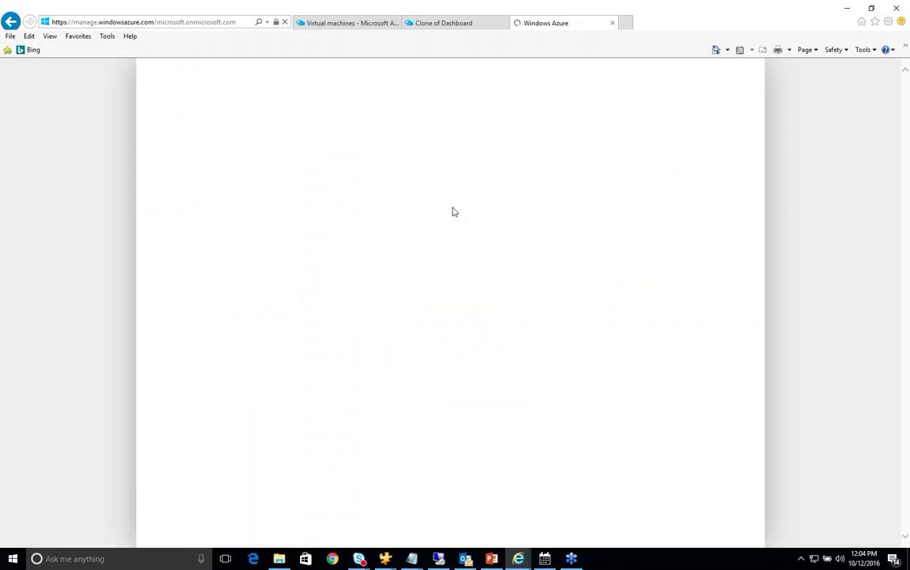
- Start adding a virtual machine in the Azure portal dashboard session and search the Compute marketplace for "sql server 2012"
click(431, 25)
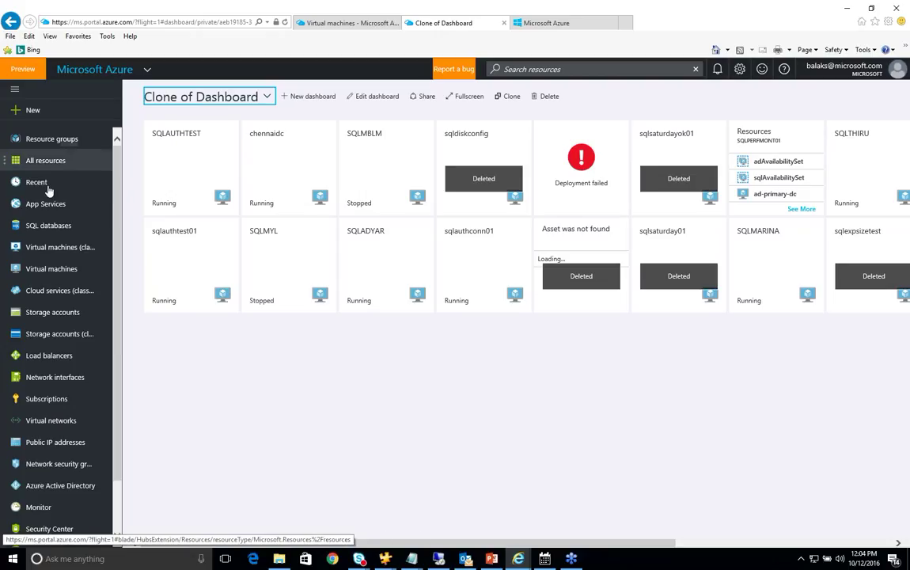
click(83, 268)
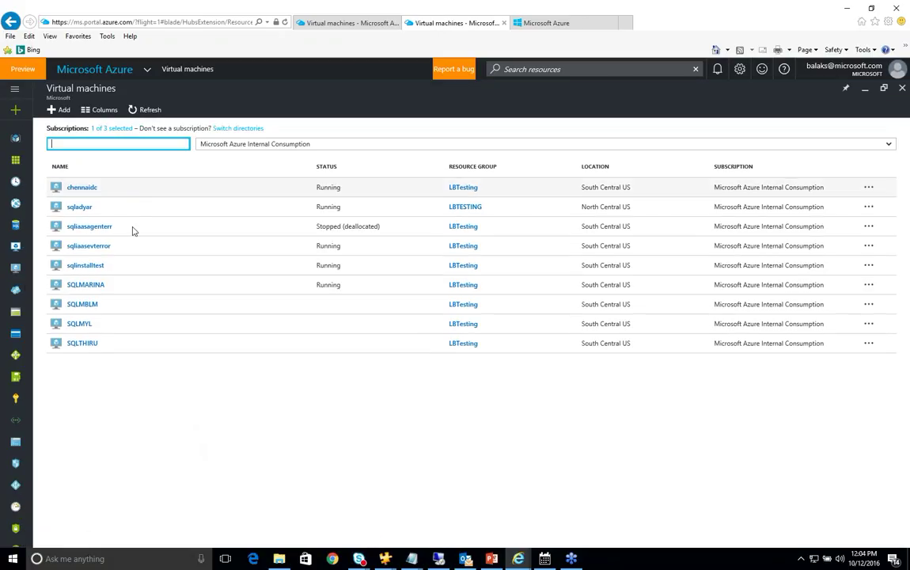
click(60, 114)
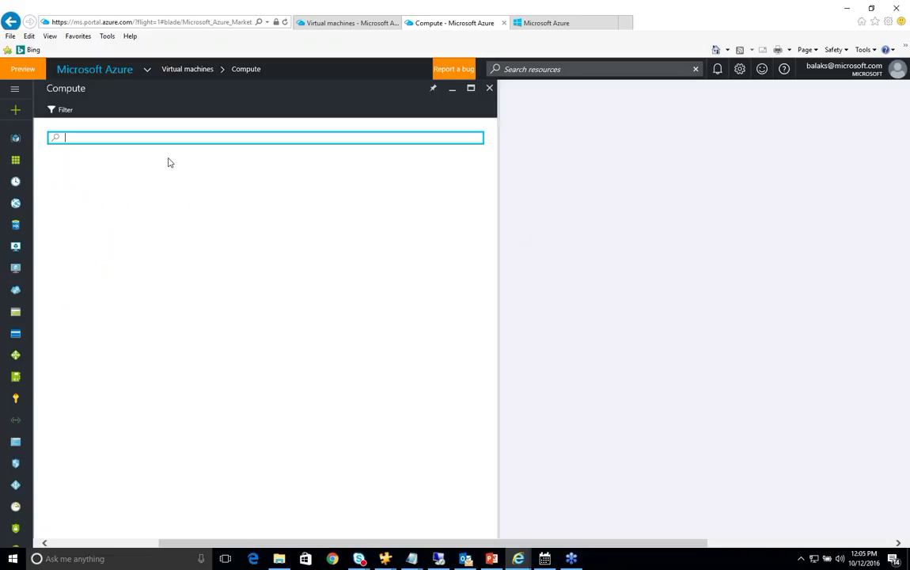
text(sql)
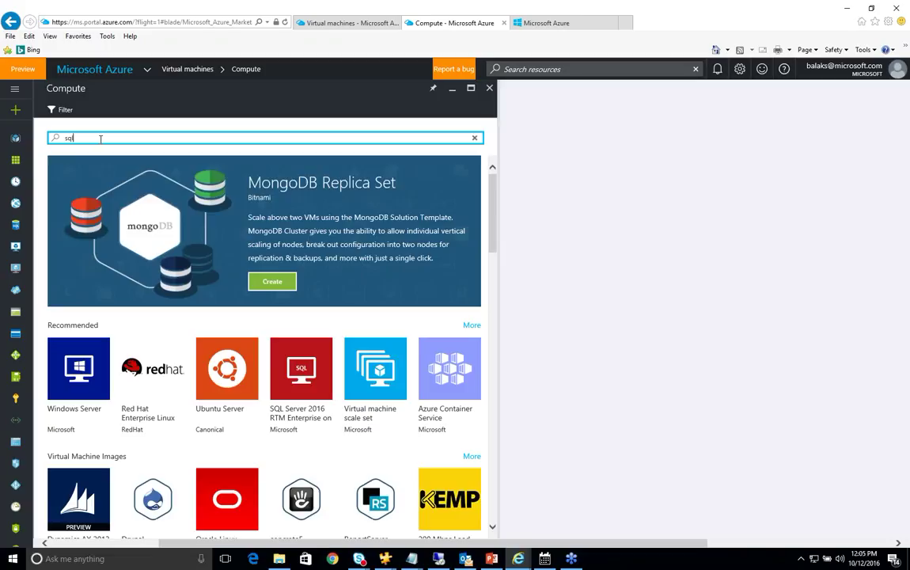
text( server 2012)
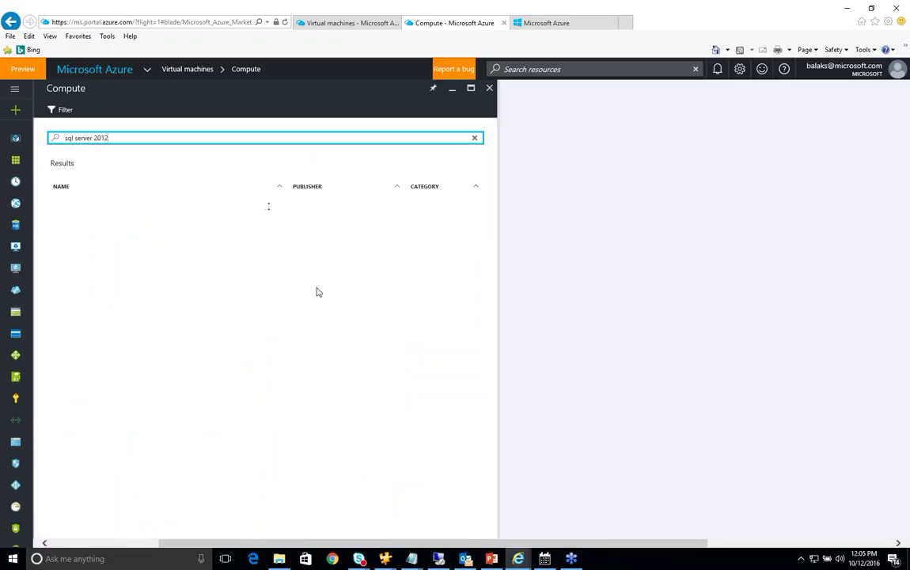
- Choose the SQL Server 2016 RTM Developer on Windows Server 2012 R2 image and start creating it with the Resource Manager deployment model
scroll(237, 400, down, 3)
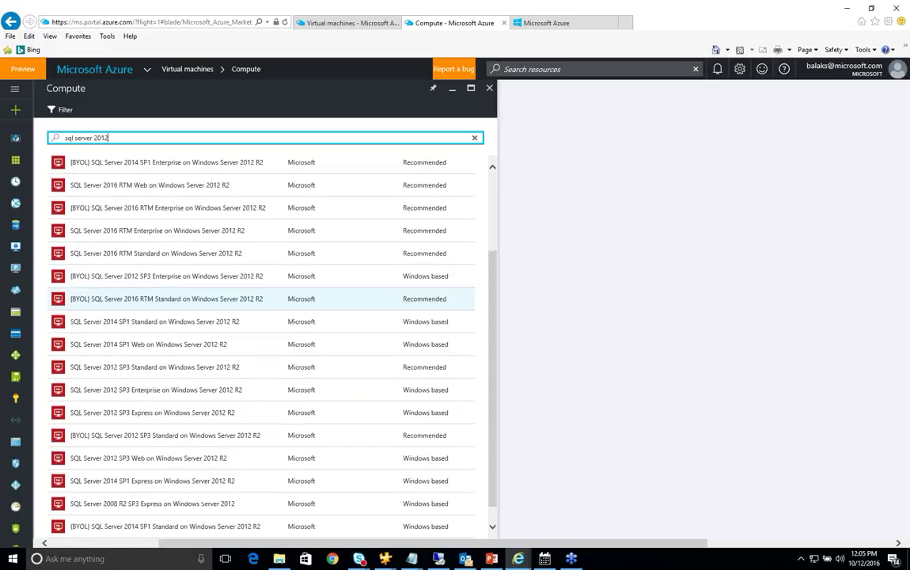
scroll(261, 332, up, 3)
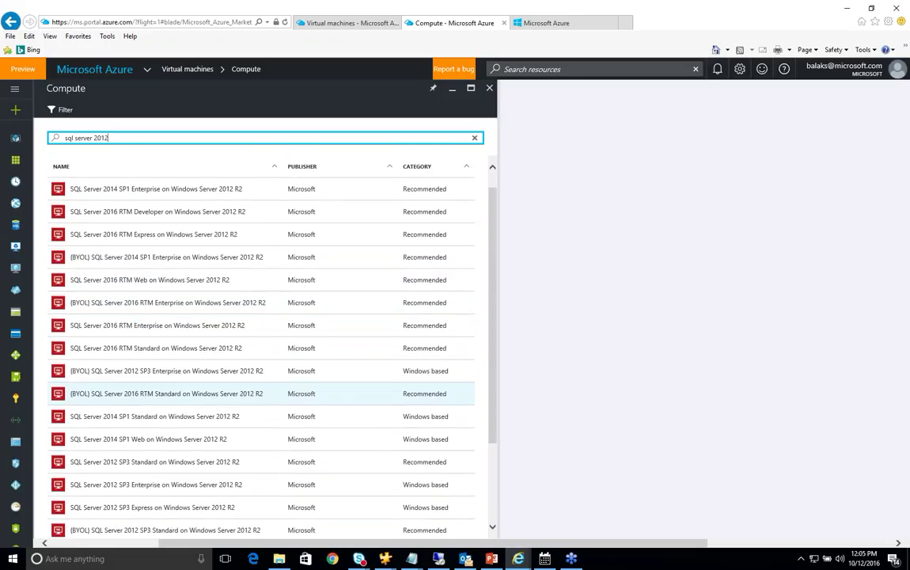
scroll(261, 332, down, 3)
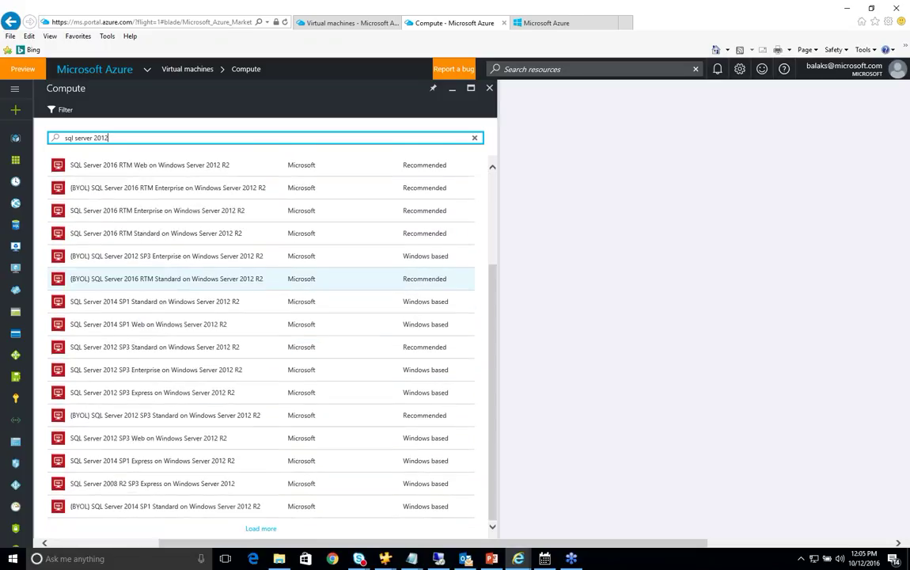
scroll(261, 333, up, 2)
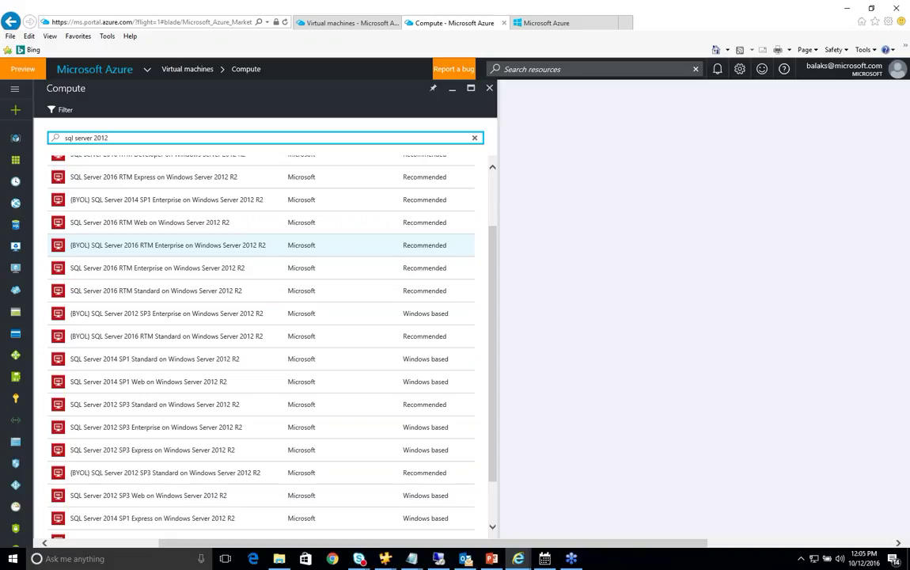
scroll(92, 237, up, 2)
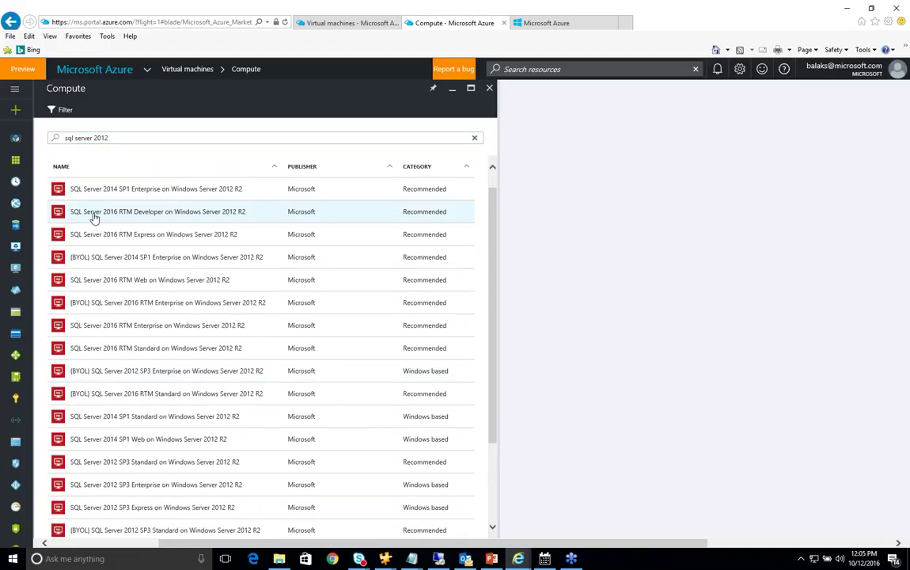
click(93, 215)
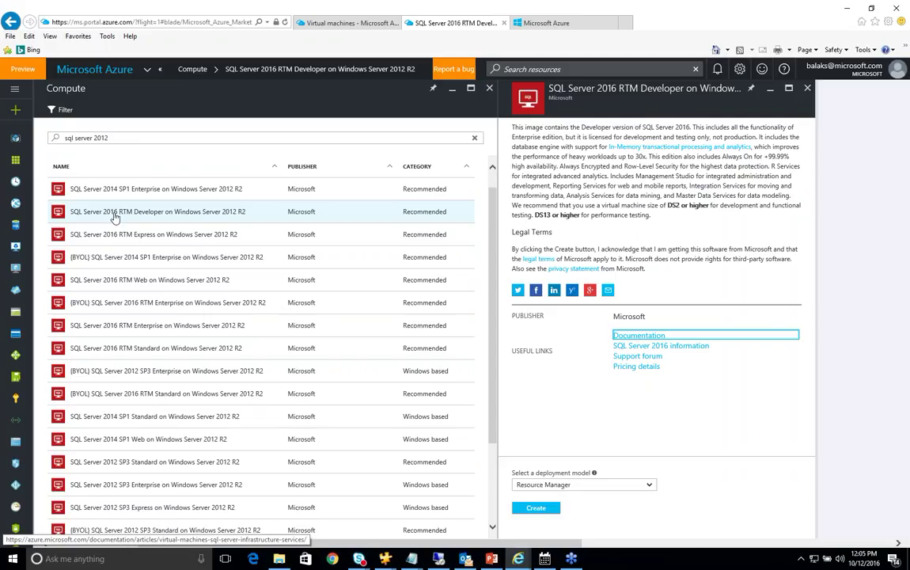
click(207, 207)
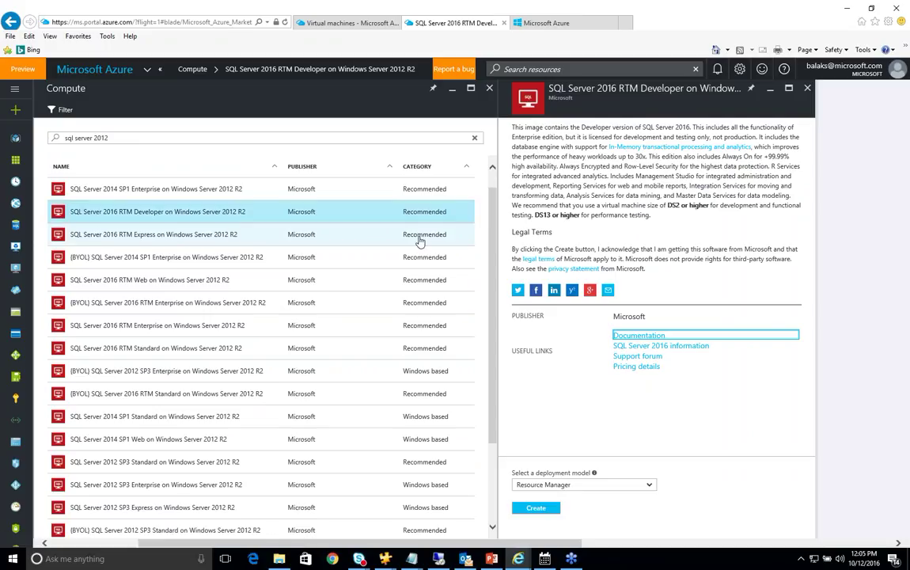
click(538, 509)
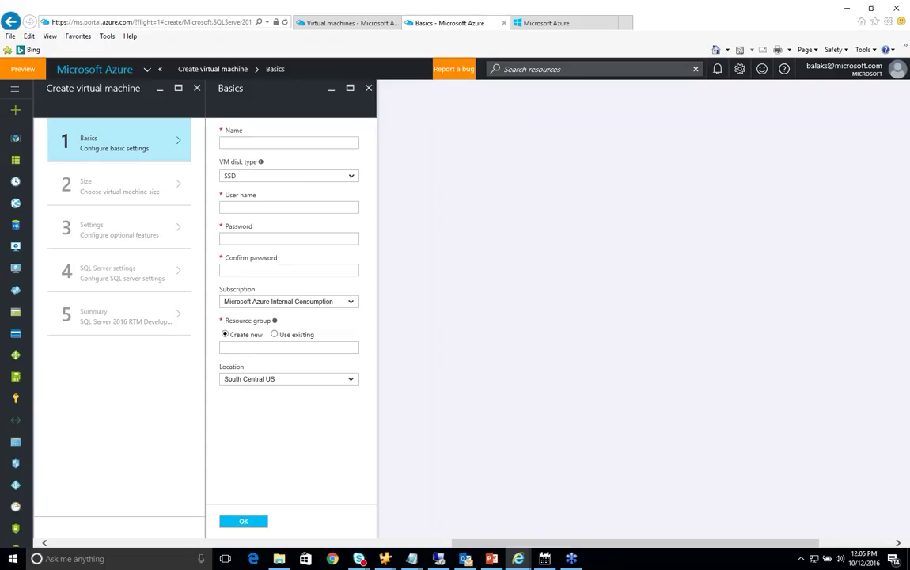
- Name the virtual machine sqlvcdemo01 and set its VM disk type to HDD
click(289, 143)
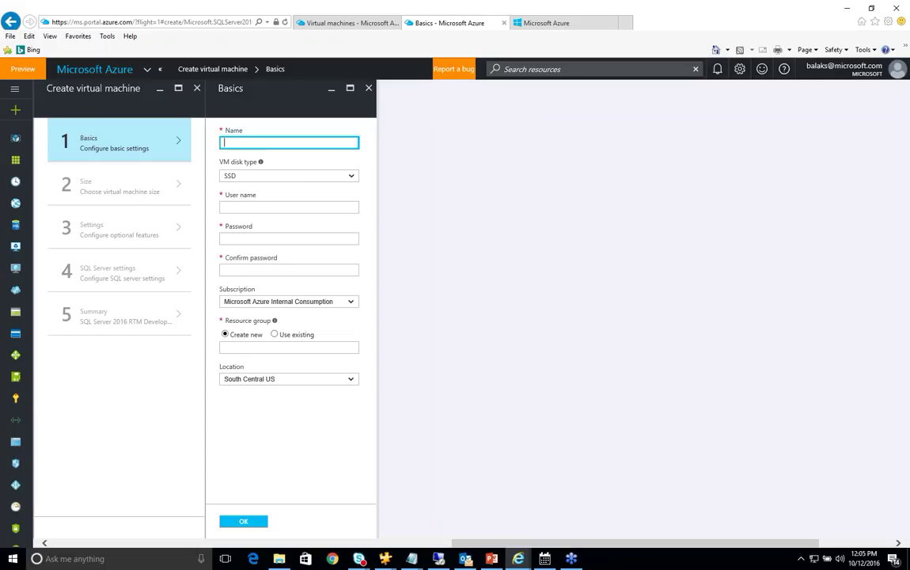
text(s)
text(qlvcdemo01)
key(Tab)
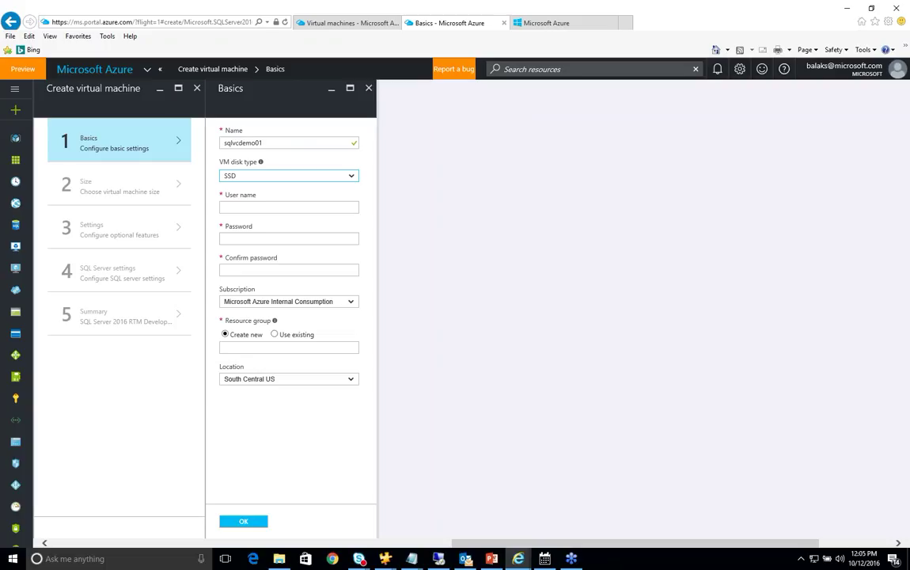
click(323, 175)
click(246, 187)
- Set the virtual machine's user name to winadmin, then enter the account password and its confirmation
click(246, 209)
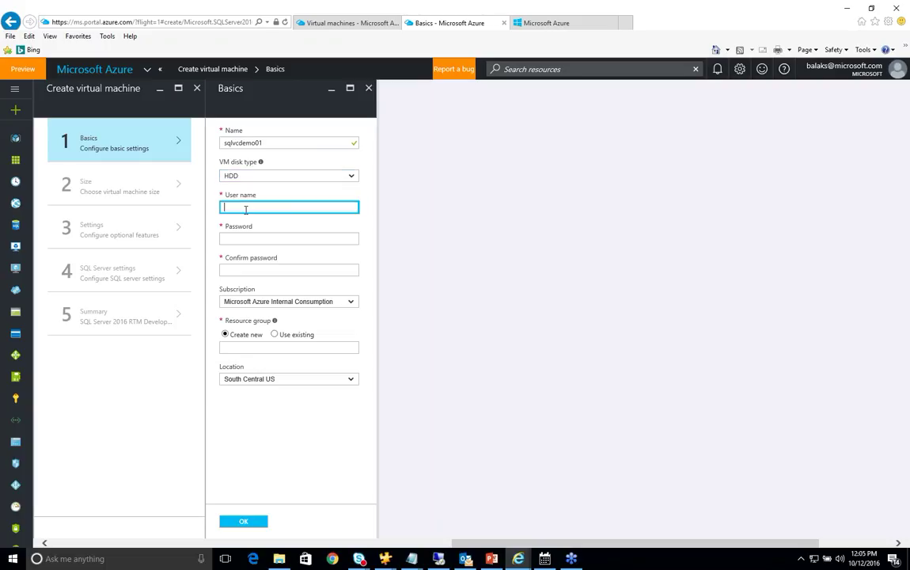
text(winadmin)
key(Tab)
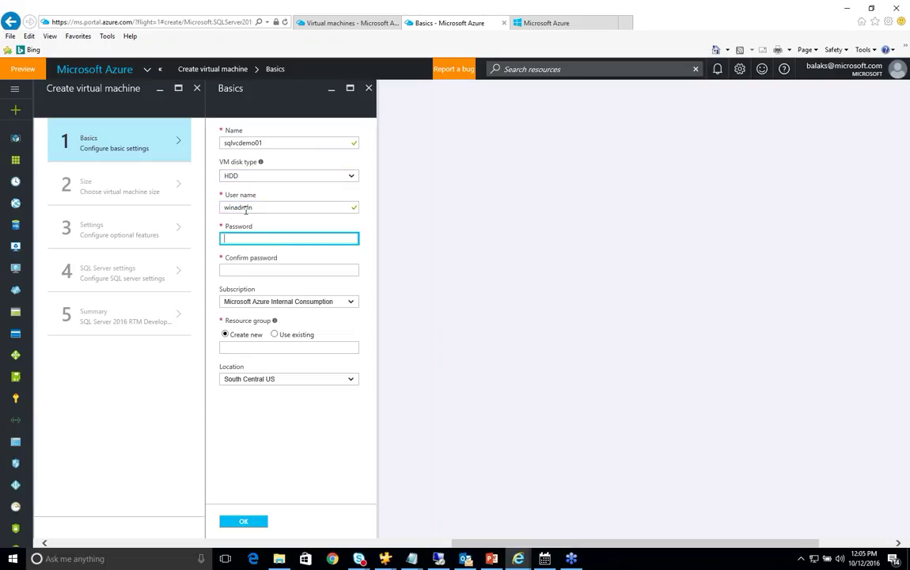
text(••••••••••••••••••••)
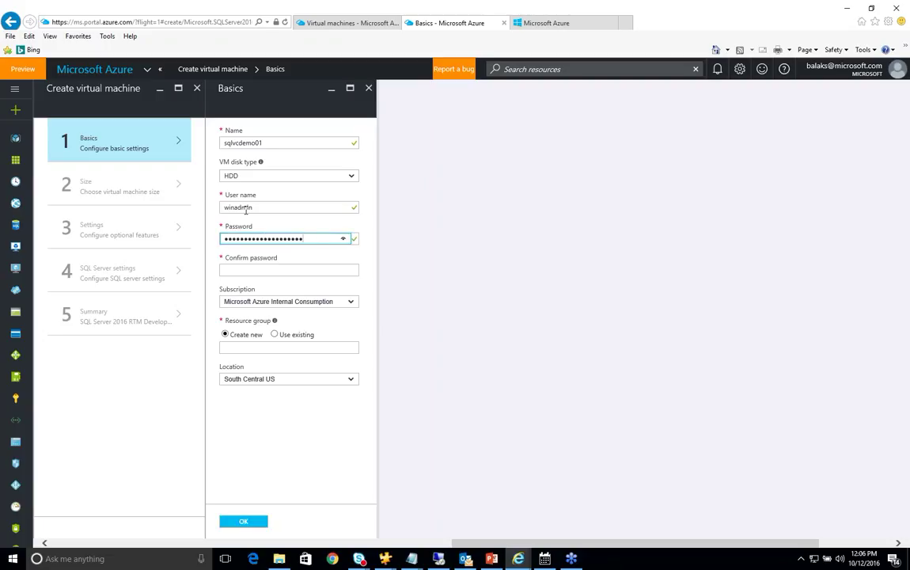
key(ctrl+a)
text(••••••••••••••••)
key(Tab)
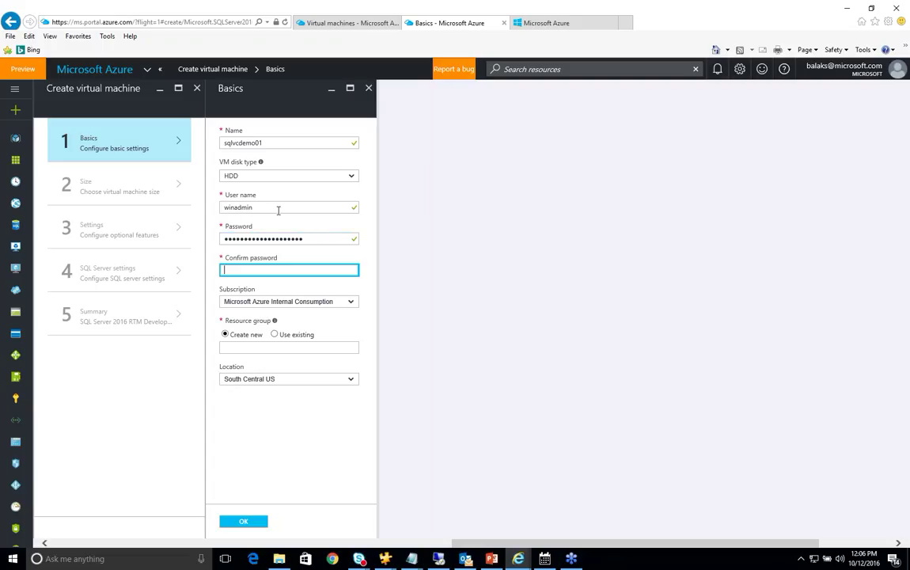
text(••••••••••)
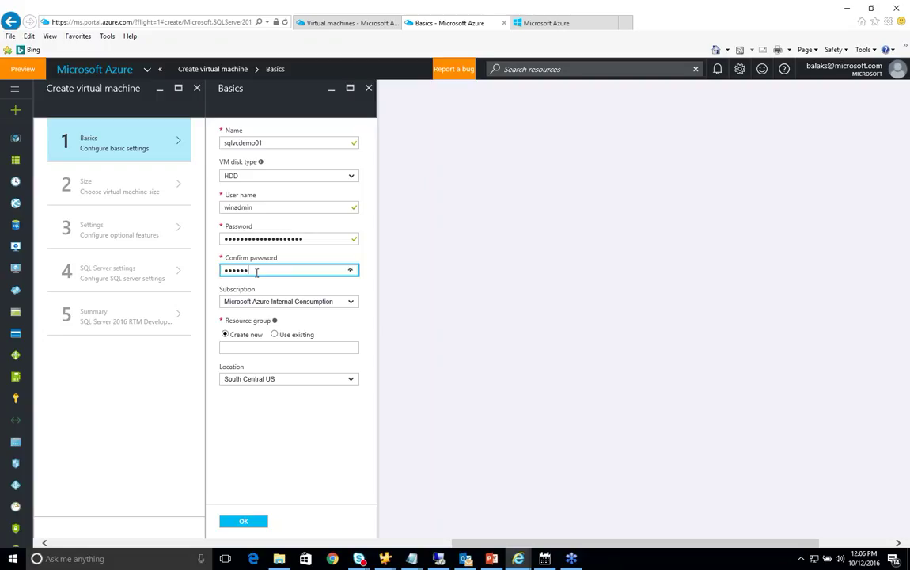
text(••••••••)
key(Tab)
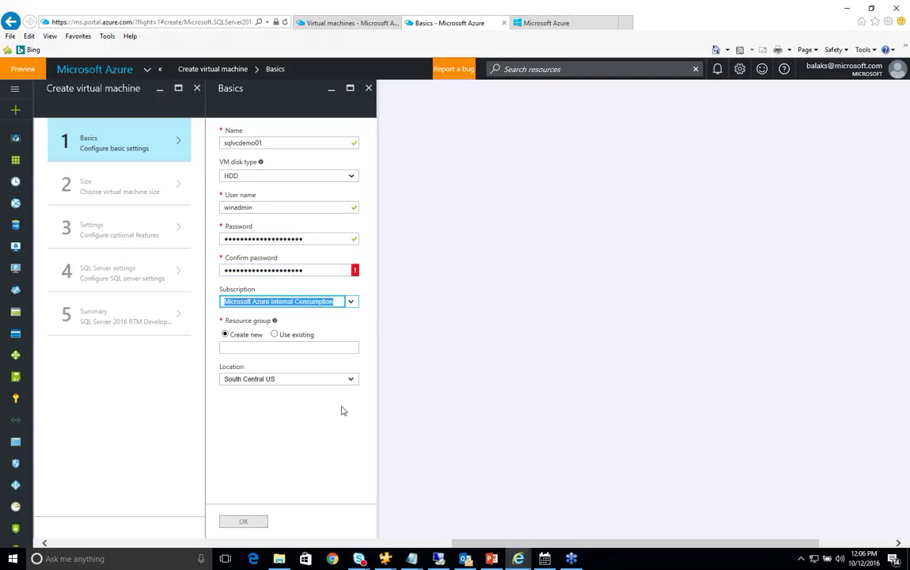
- Specify a new resource group named sqlvcdemo01 for the virtual machine
click(253, 348)
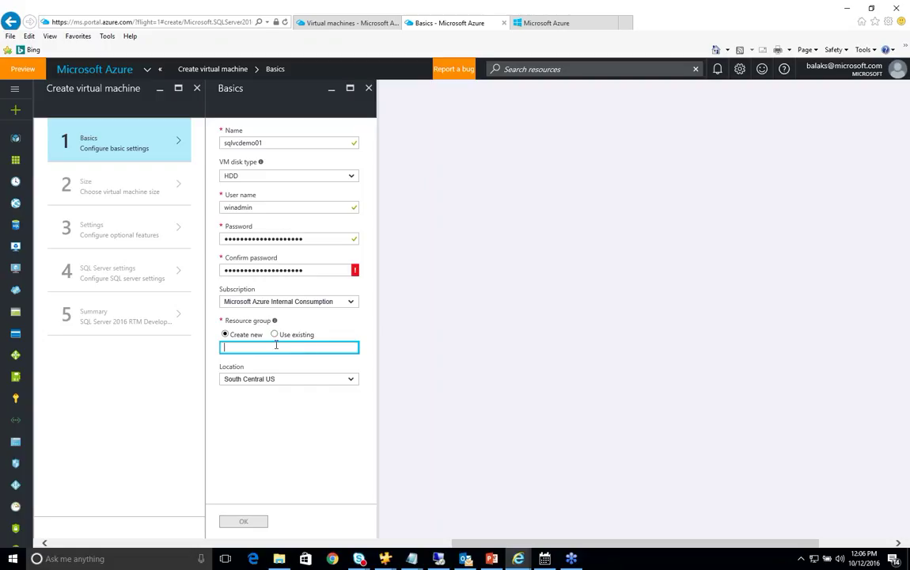
click(275, 334)
click(346, 350)
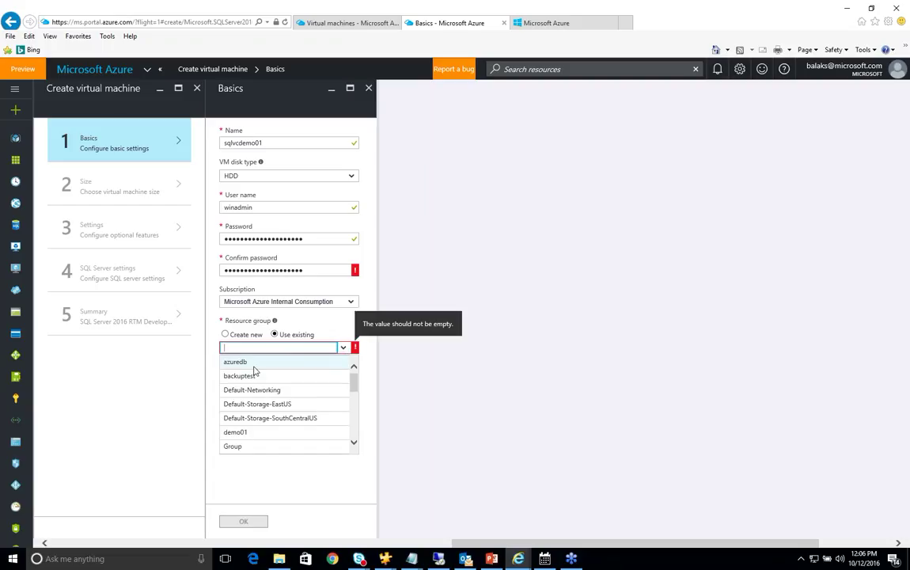
click(225, 334)
click(236, 347)
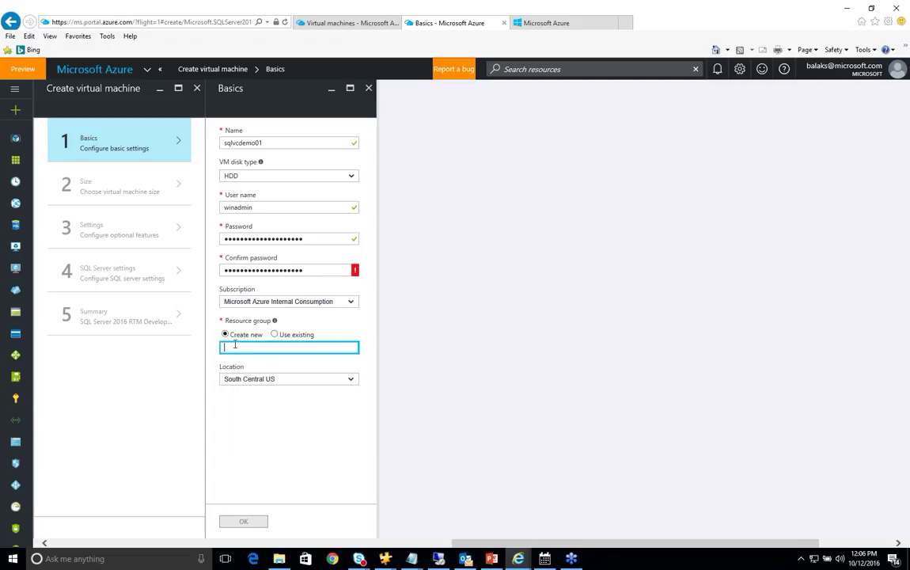
text(sqlvcdemo01)
key(Tab)
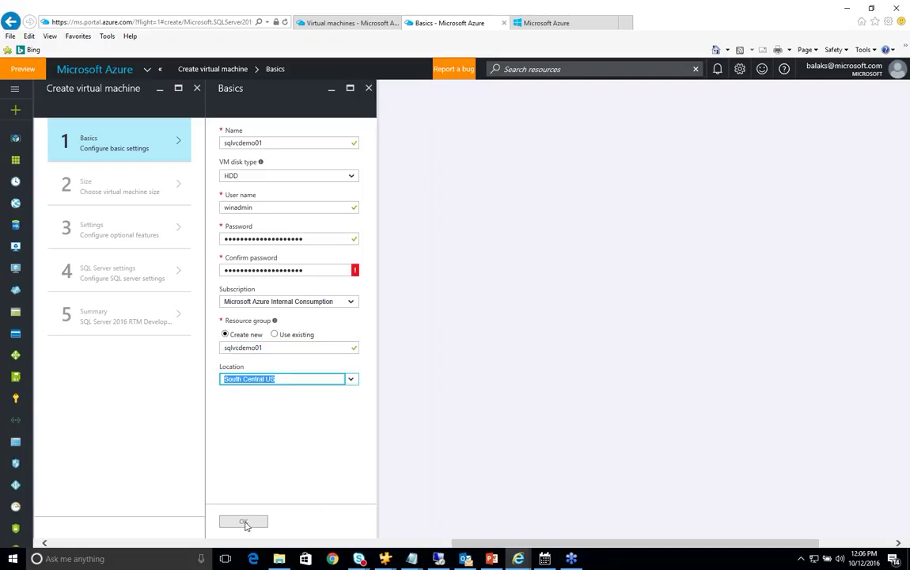
- Re-enter the account password in the confirmation field and complete the basic settings
drag(308, 271, 179, 278)
text(••••••)
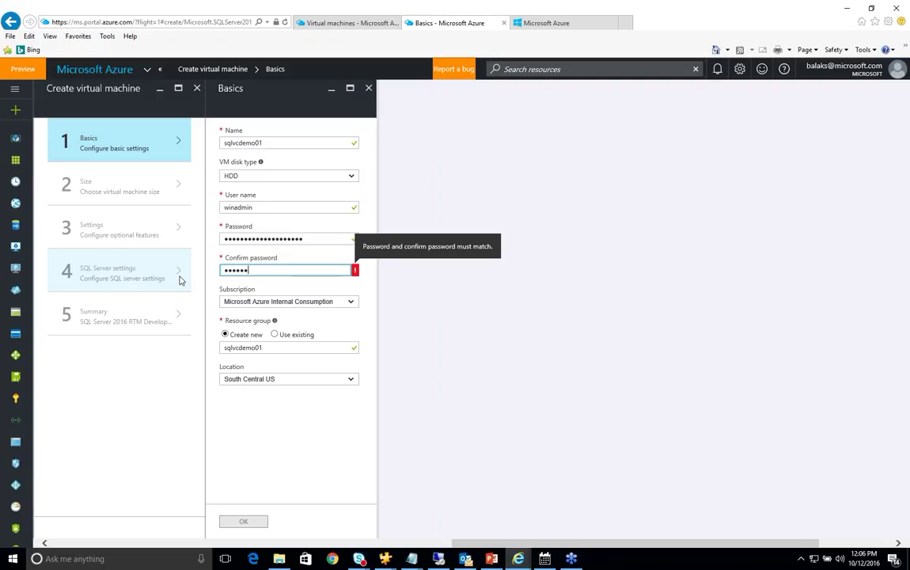
text(•••••••••••••••)
key(Tab)
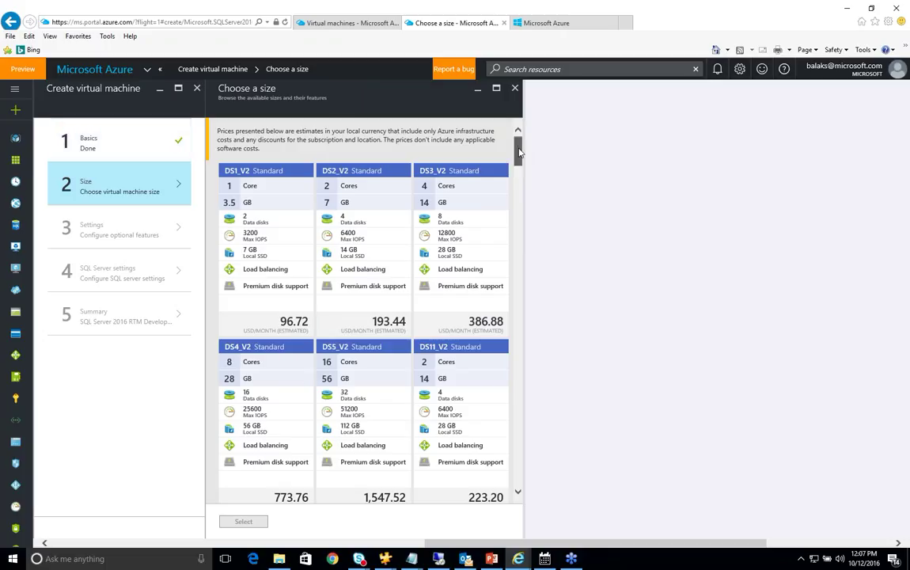
- Select the D2_V2 Standard size and accept the default optional features and SQL Server settings
drag(520, 151, 520, 218)
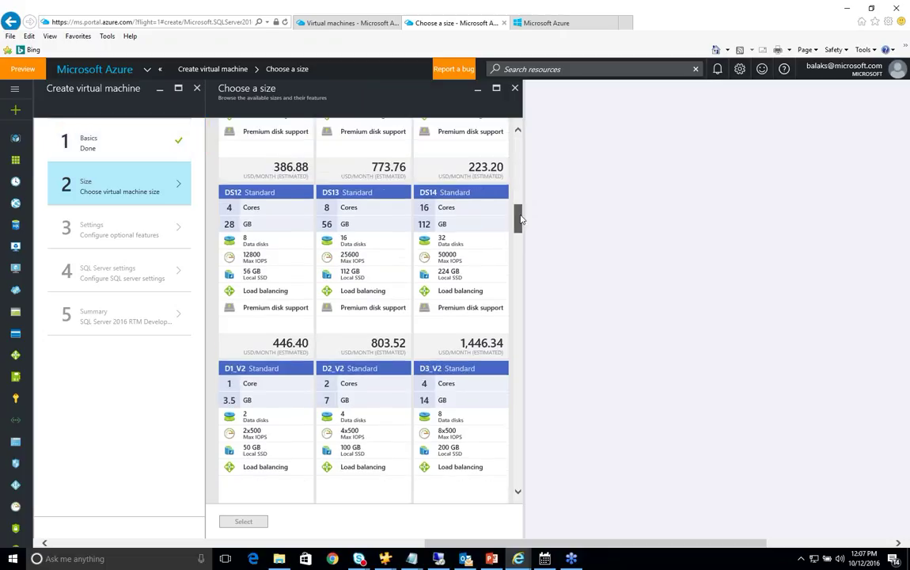
click(342, 383)
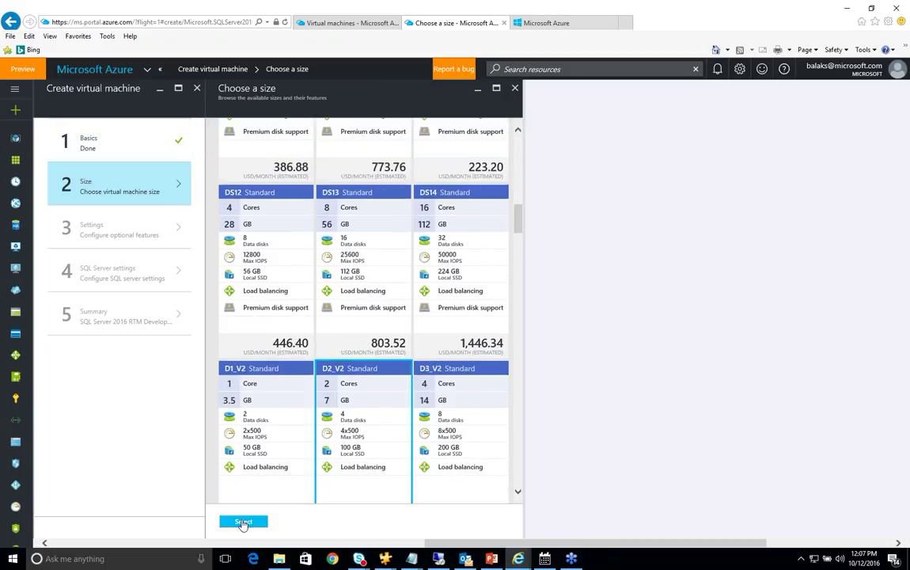
click(243, 522)
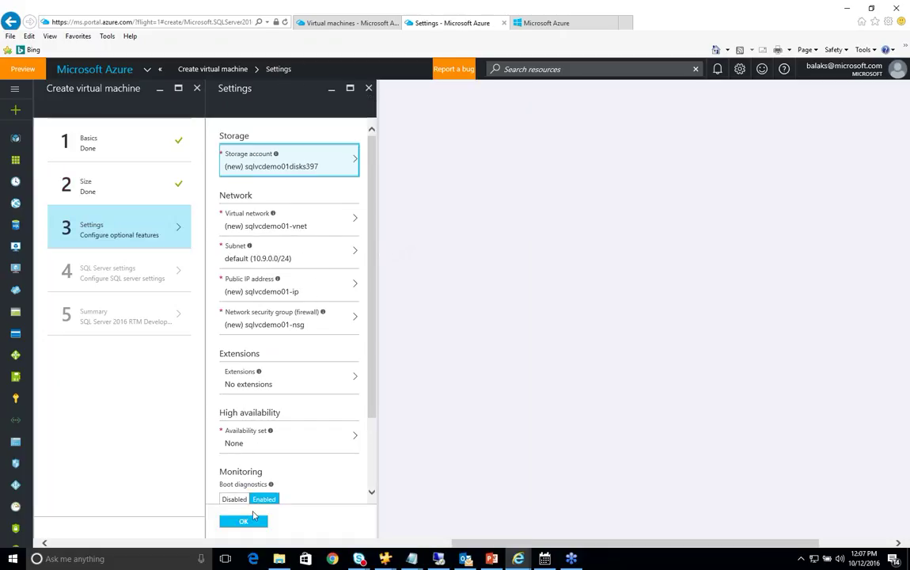
click(235, 524)
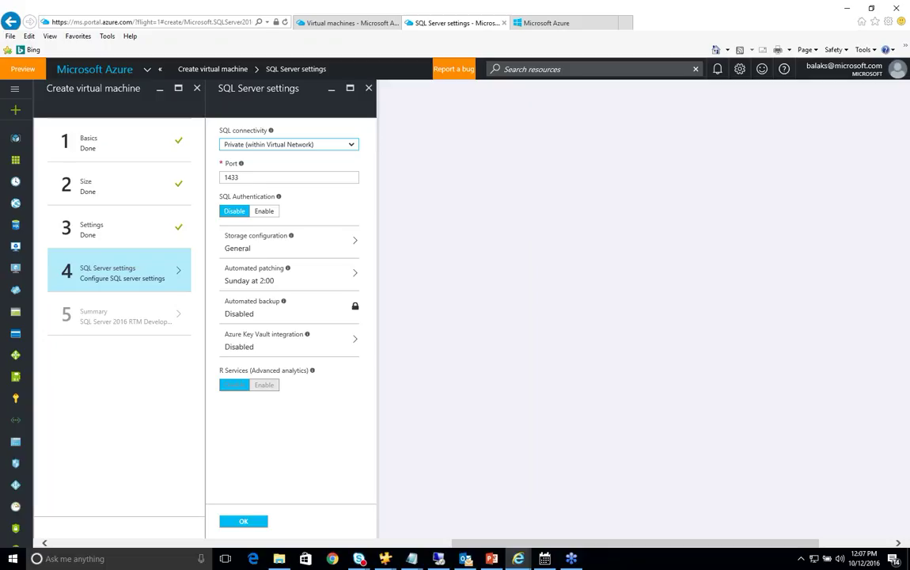
click(243, 521)
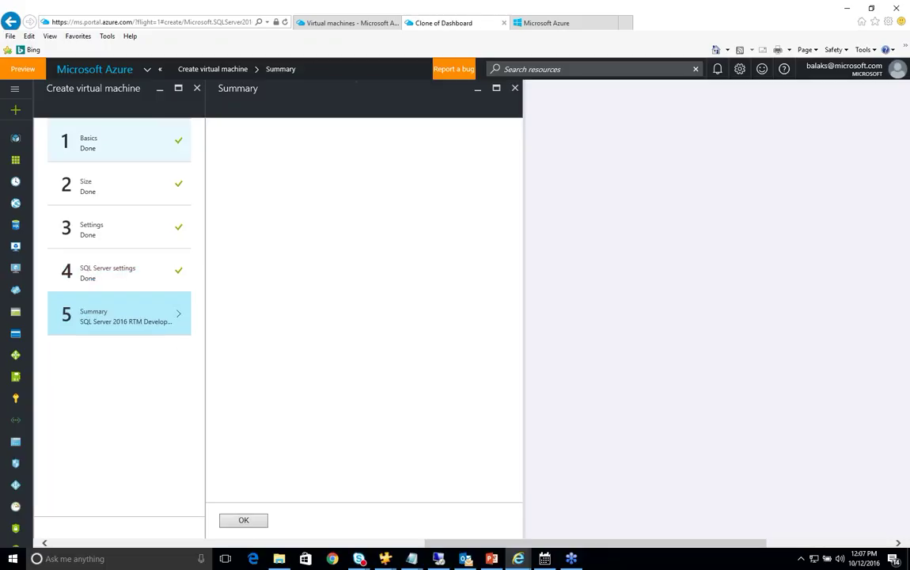
- Confirm the summary to deploy the virtual machine and open the details of the started deployment
click(243, 521)
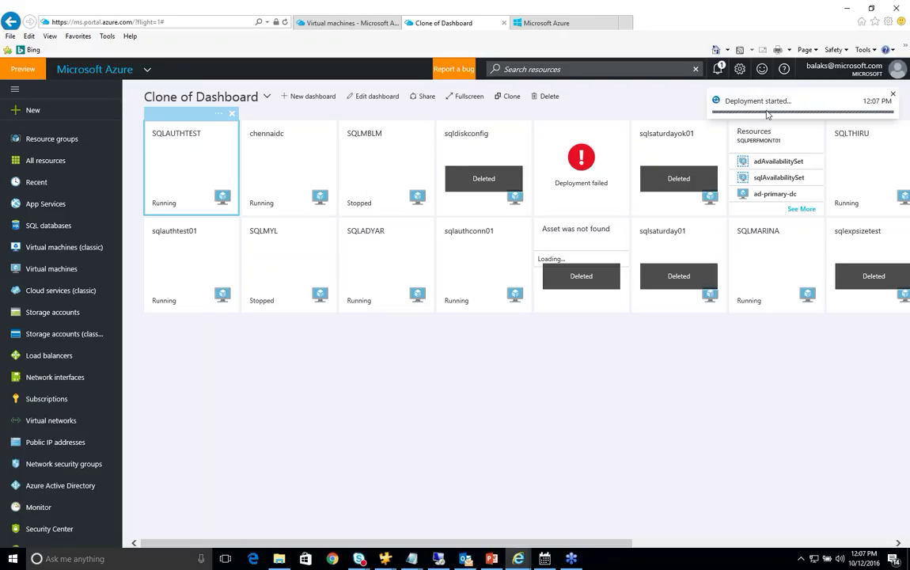
click(717, 69)
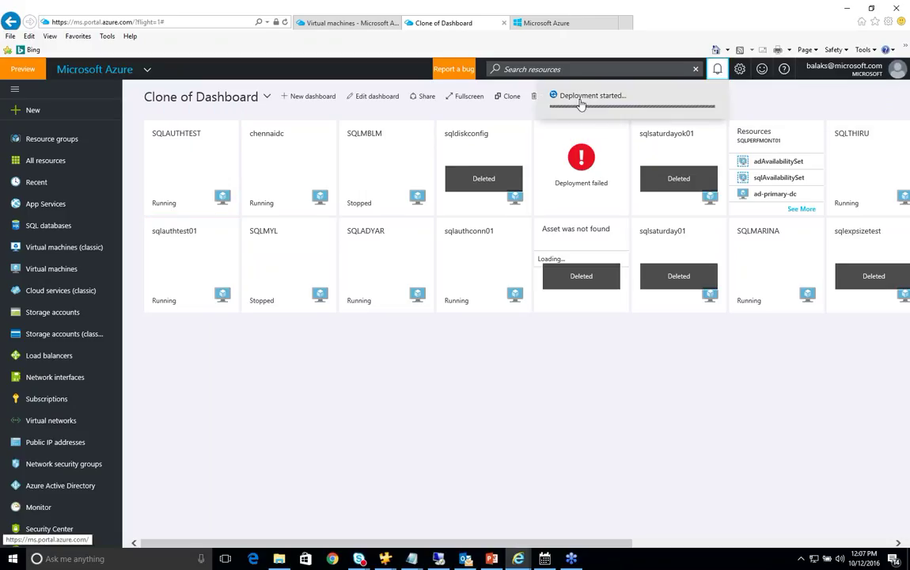
click(640, 98)
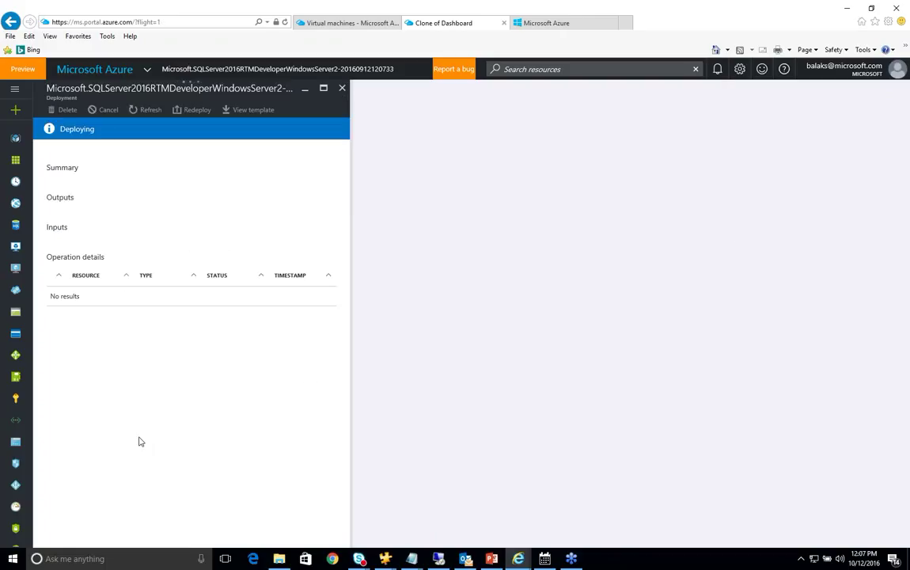
- Examine the deployment's inputs and operation details, and return to the list of virtual machines
drag(345, 279, 352, 310)
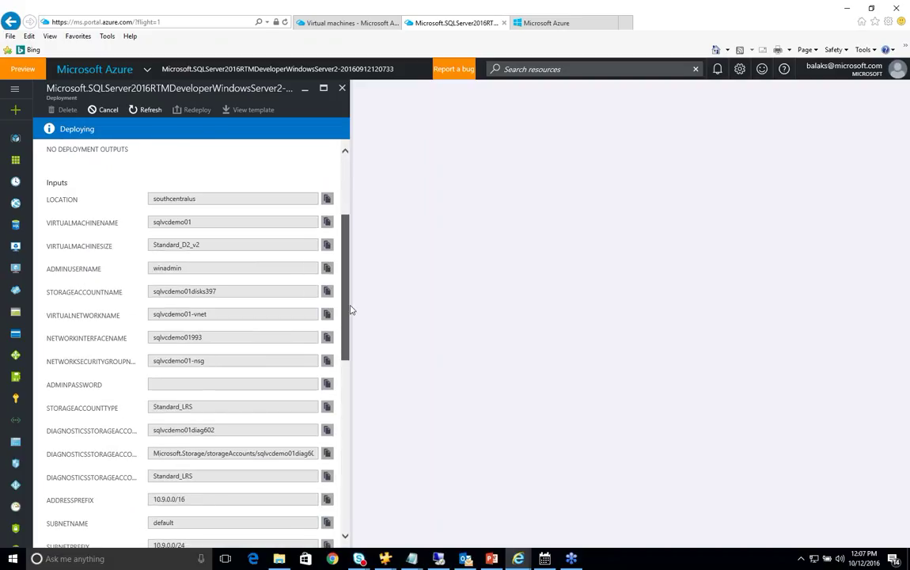
drag(352, 310, 349, 481)
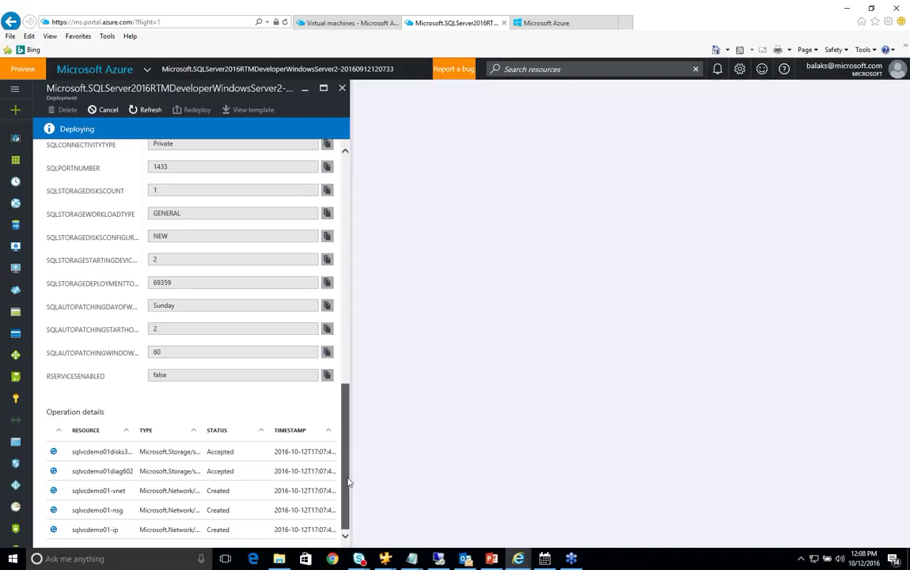
drag(347, 480, 349, 274)
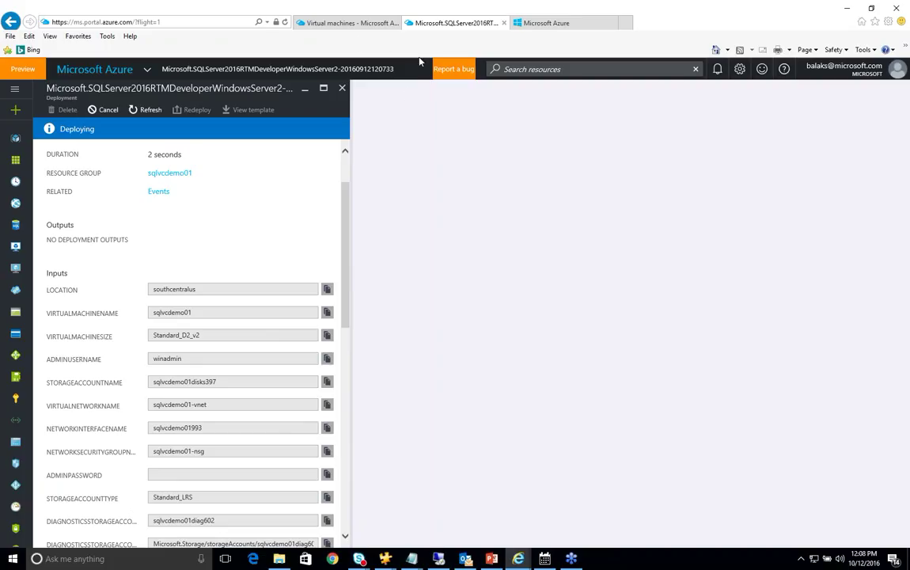
click(312, 24)
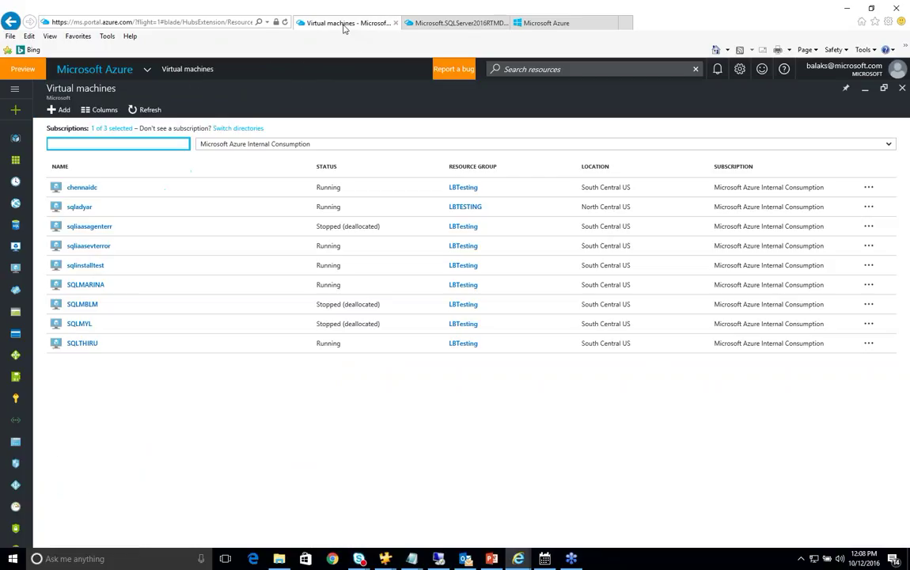
- Switch to PowerPoint, present the slide show from slide 6, and swap the presenter view and slide show displays
click(491, 558)
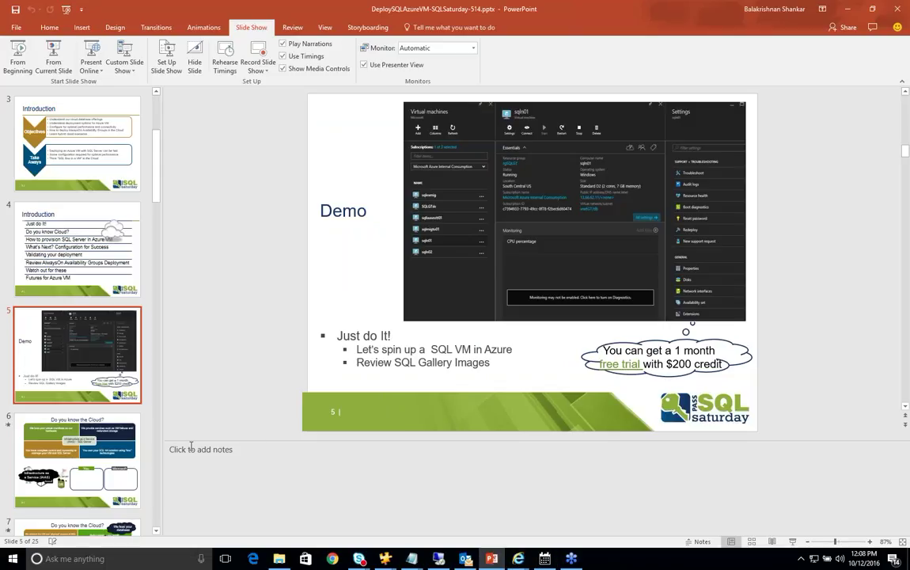
click(65, 451)
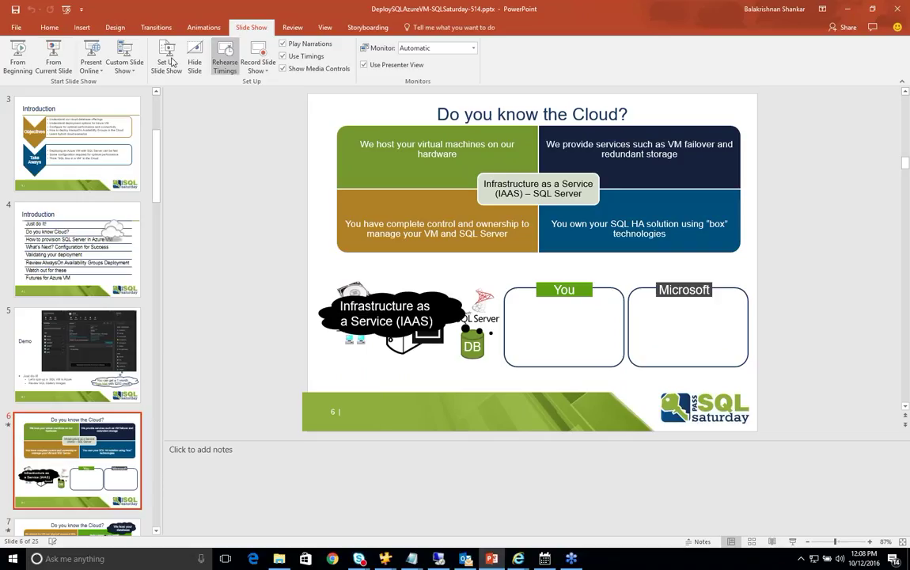
click(53, 57)
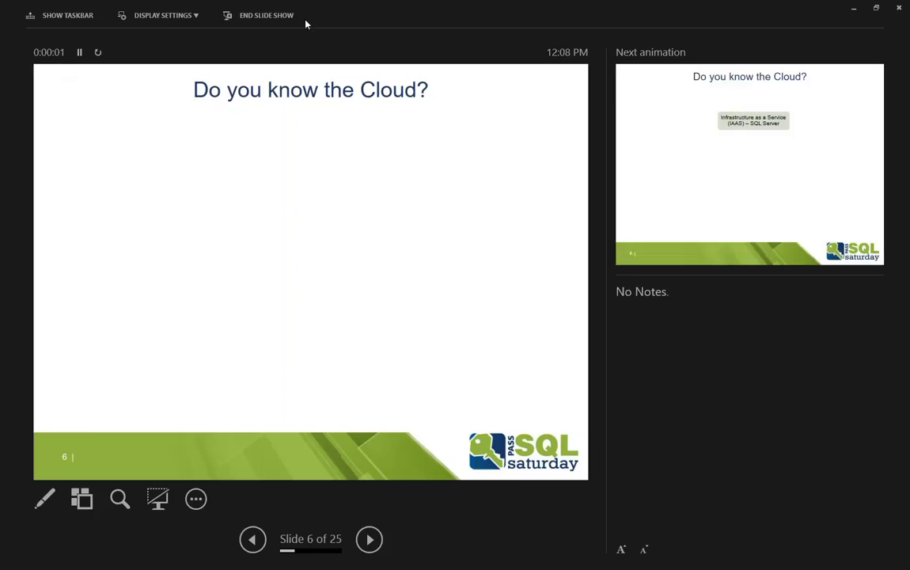
click(170, 15)
click(176, 32)
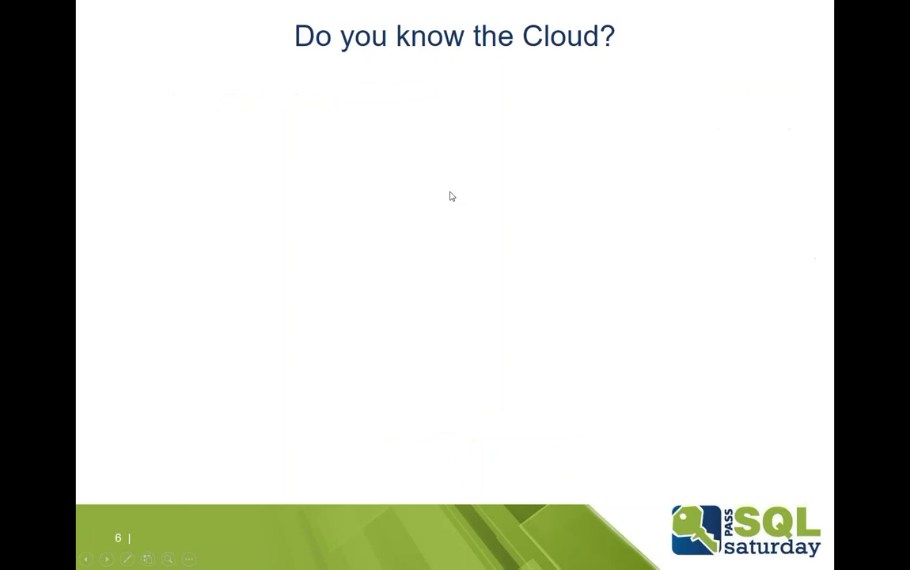
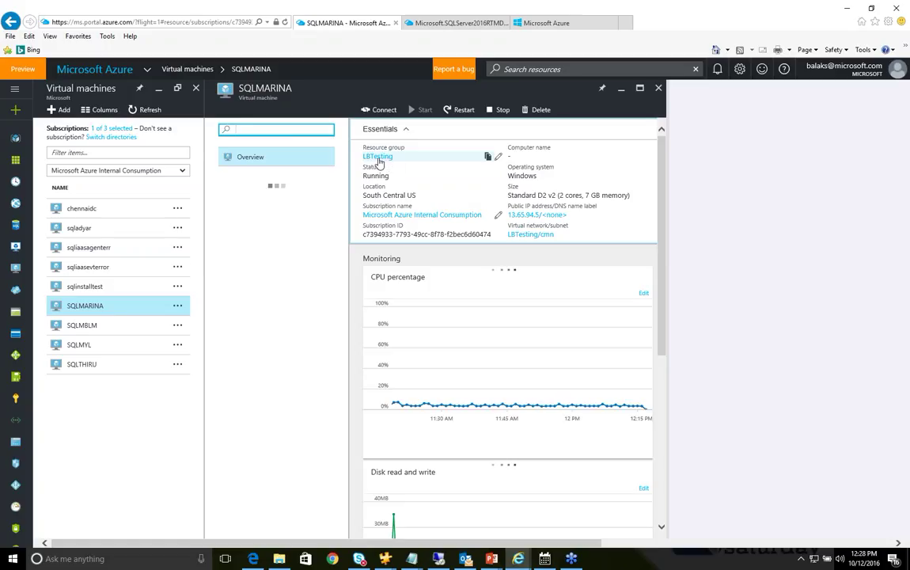
- Open the LBTesting resource group of the SQLMARINA virtual machine and examine the resources it contains
click(387, 159)
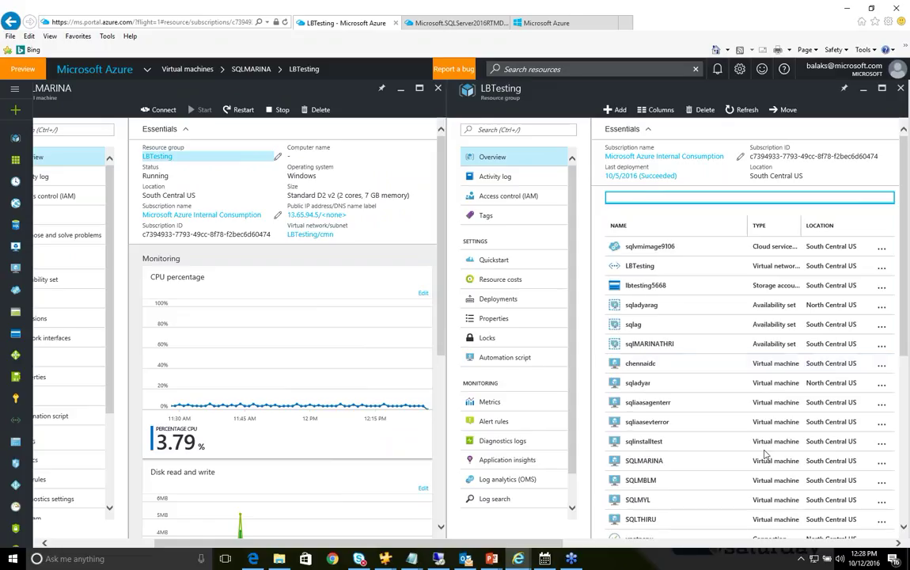
drag(551, 545, 662, 545)
scroll(598, 268, down, 1)
scroll(665, 348, down, 5)
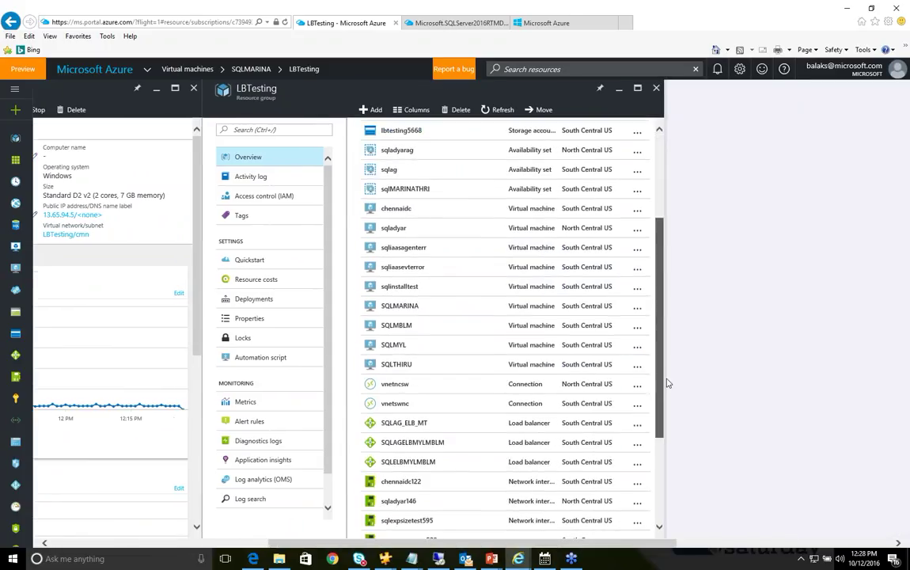
scroll(589, 293, up, 6)
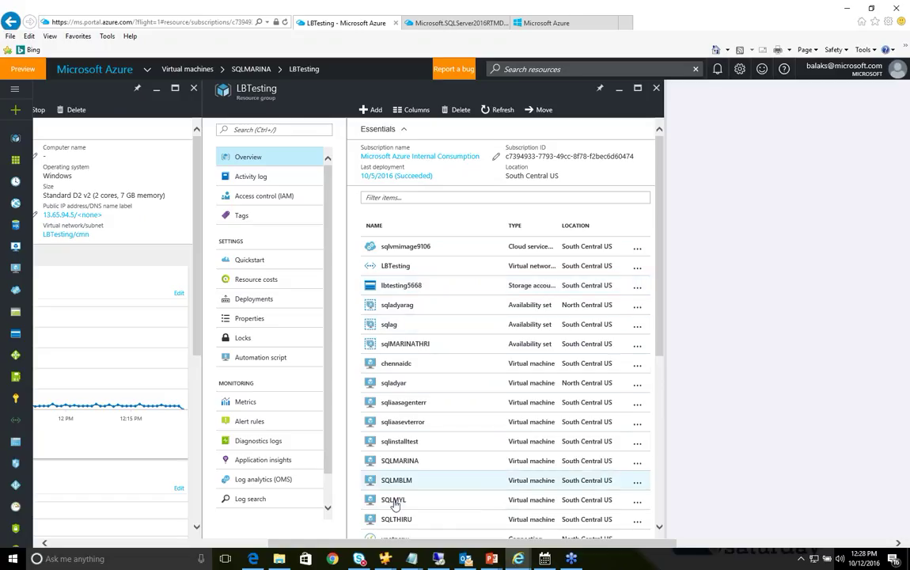
scroll(661, 373, down, 1)
scroll(662, 374, down, 1)
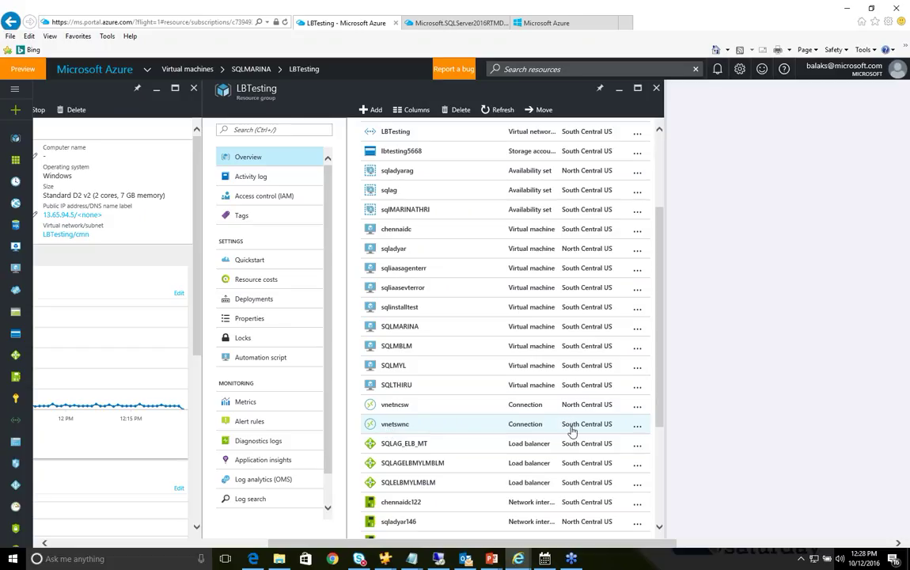
scroll(659, 417, down, 2)
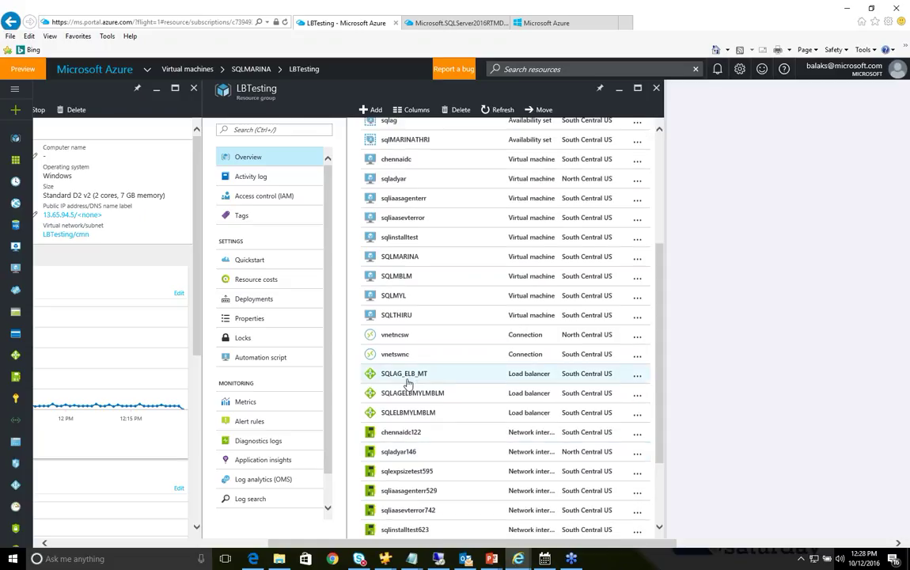
scroll(659, 384, down, 3)
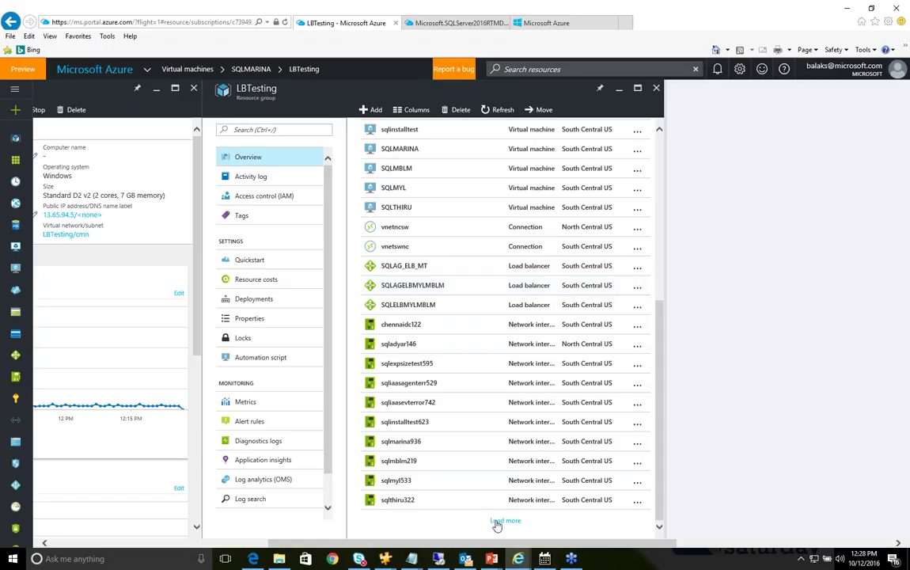
- Review the deployment history and the locks of the LBTesting resource group
click(258, 303)
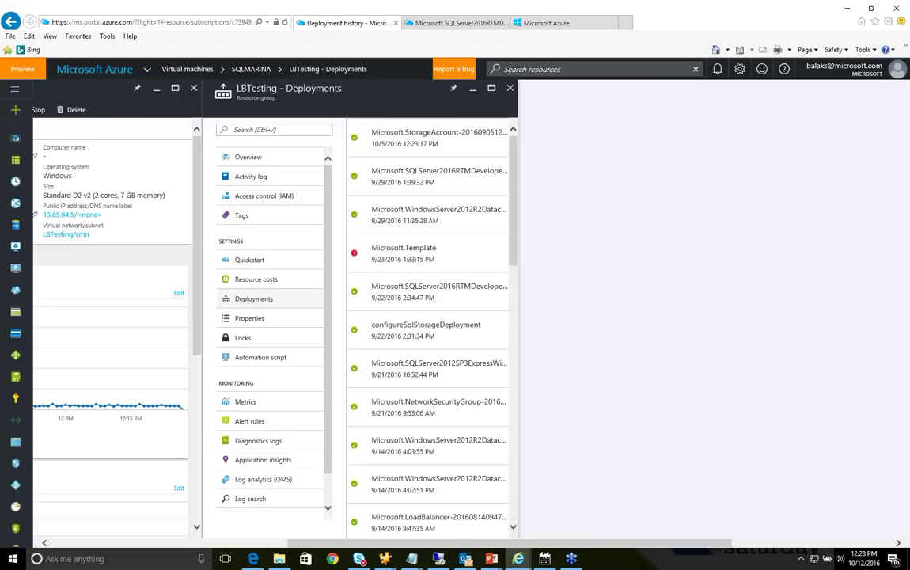
drag(513, 230, 538, 197)
click(243, 339)
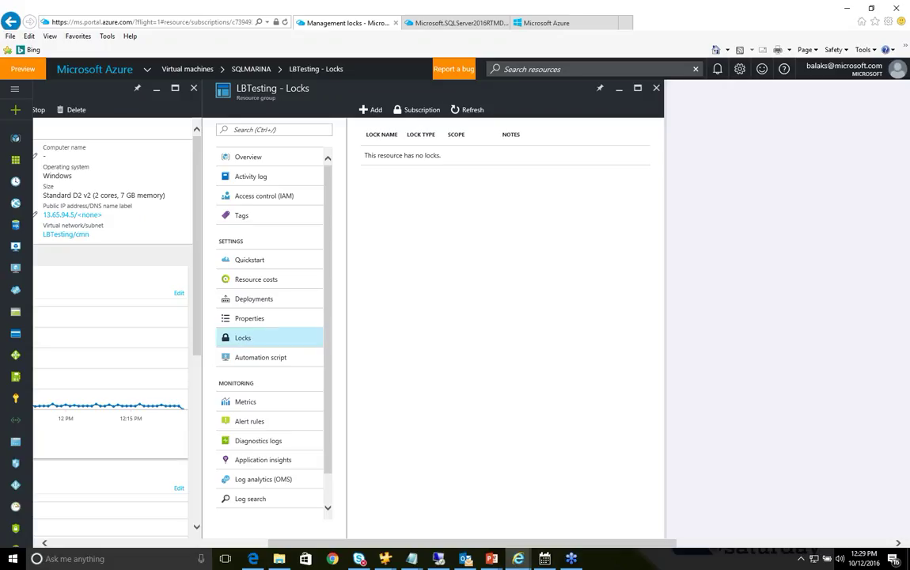
- Close the SQL Server deployment details and open the SQLN01 virtual machine in the classic Azure portal
click(459, 23)
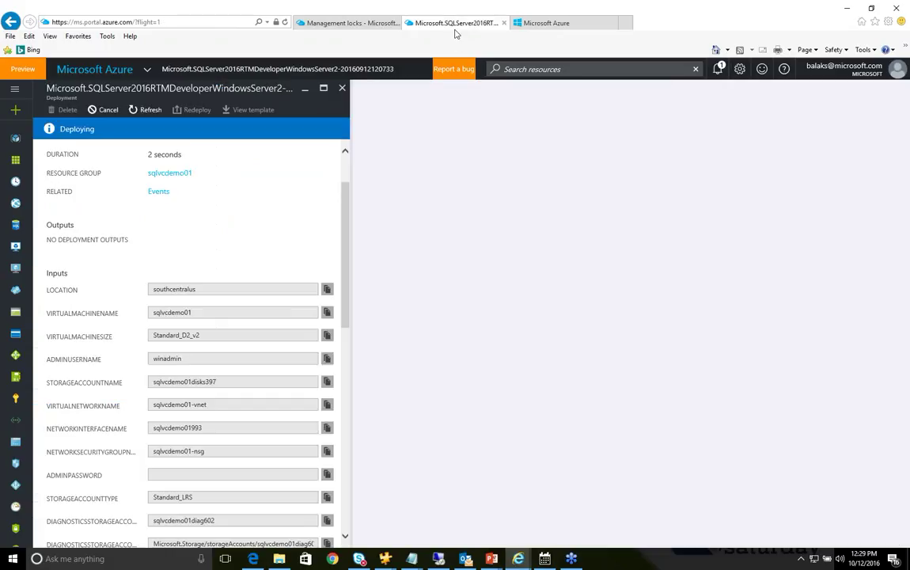
click(342, 91)
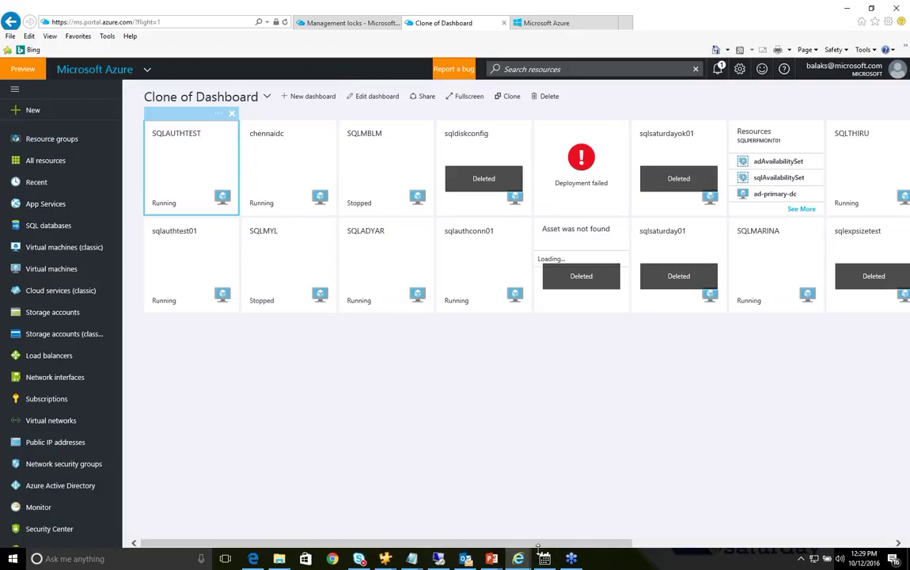
click(548, 24)
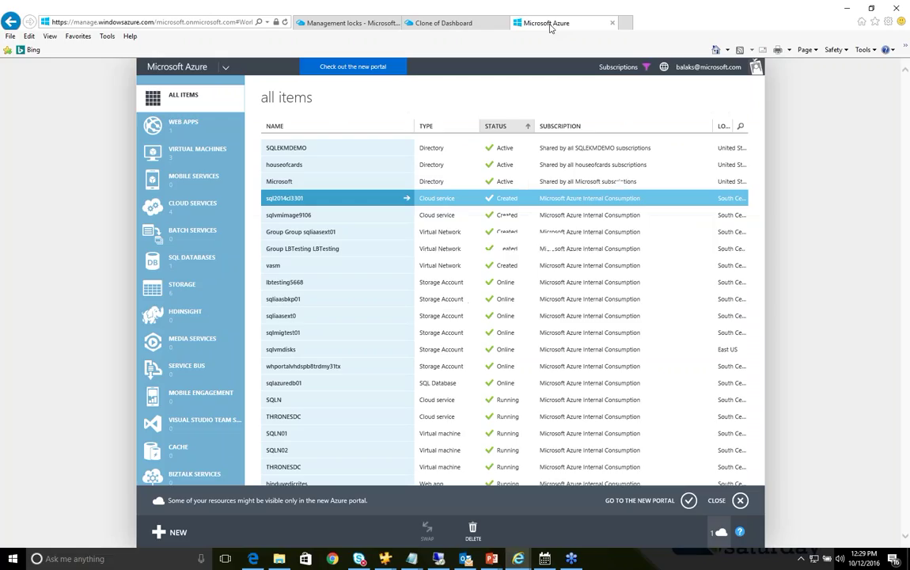
click(192, 153)
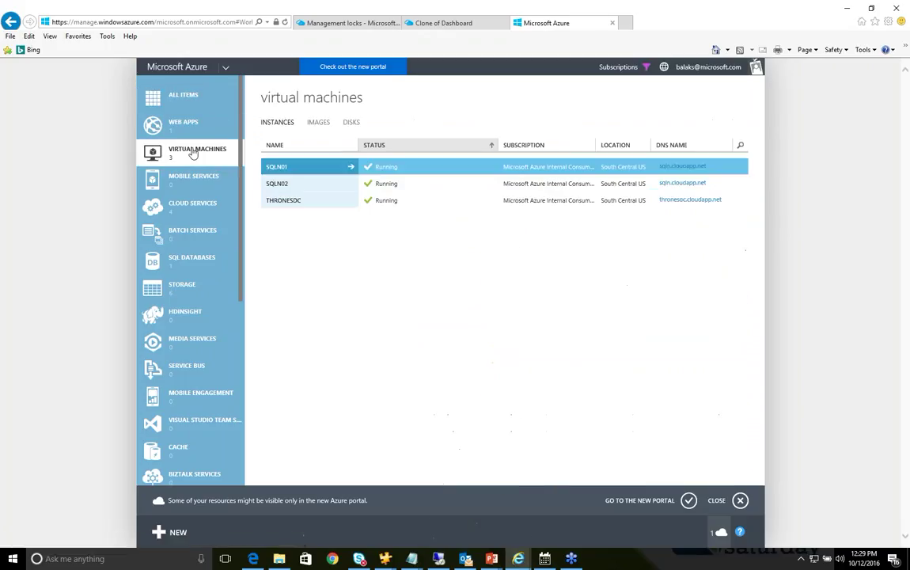
click(281, 169)
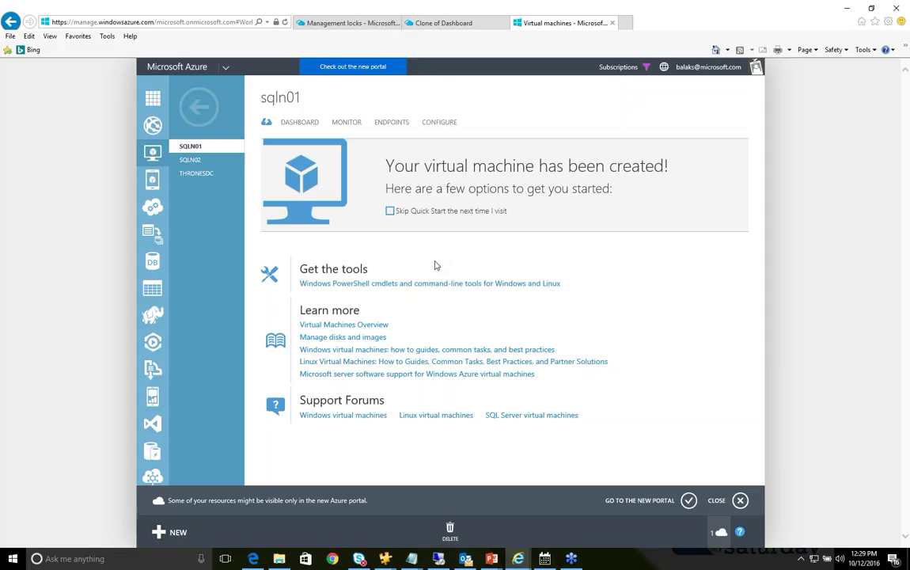
- Return to the PowerPoint slide show and reveal the DNS Label name and Virtual Network points on the Choices to Make slide
click(345, 26)
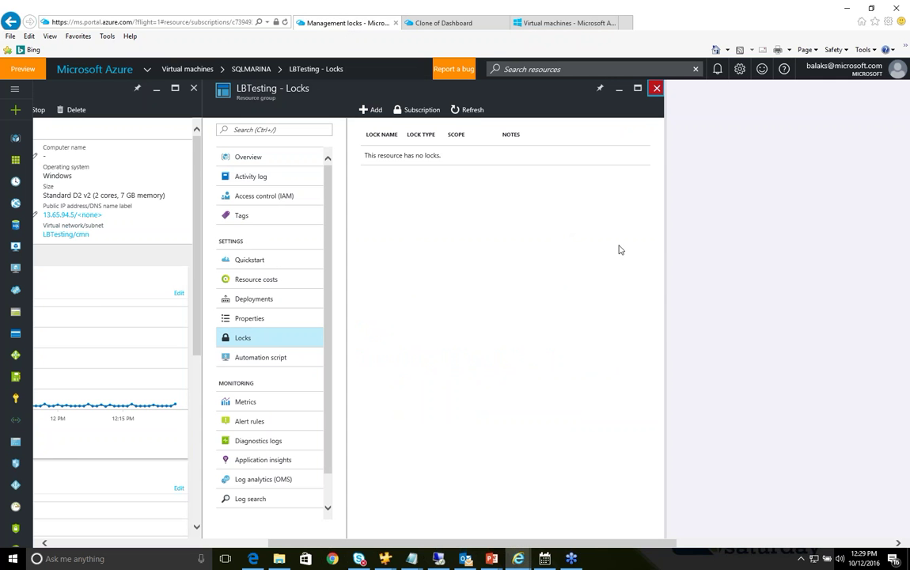
key(alt+Tab)
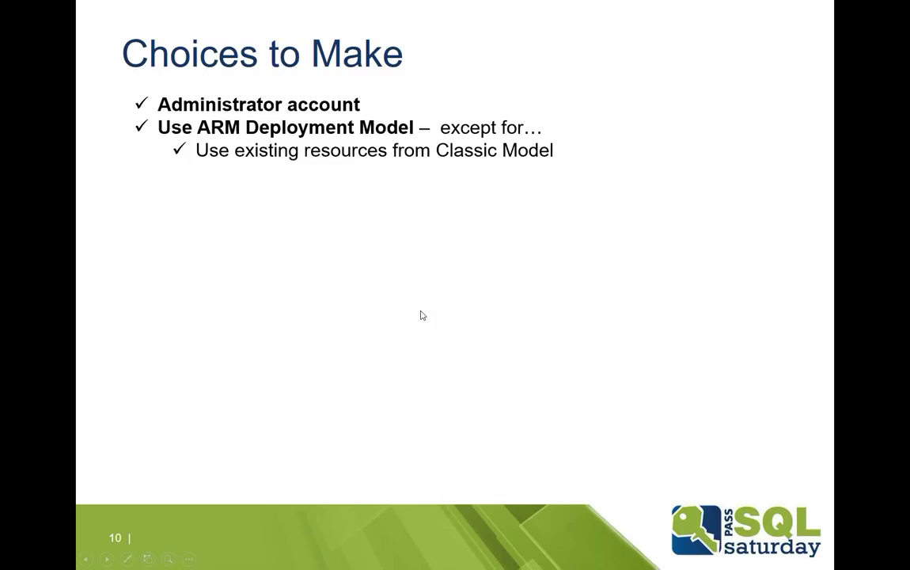
key(Right)
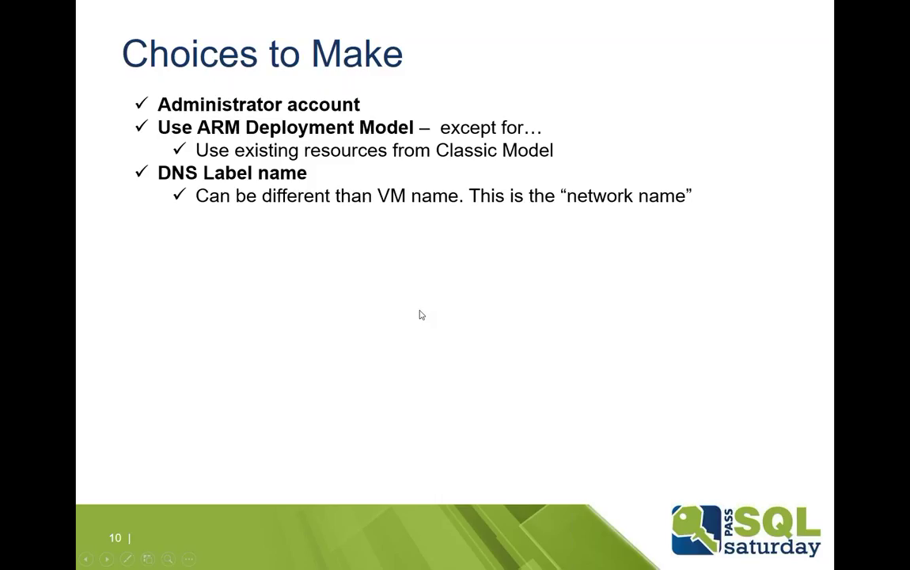
key(Right)
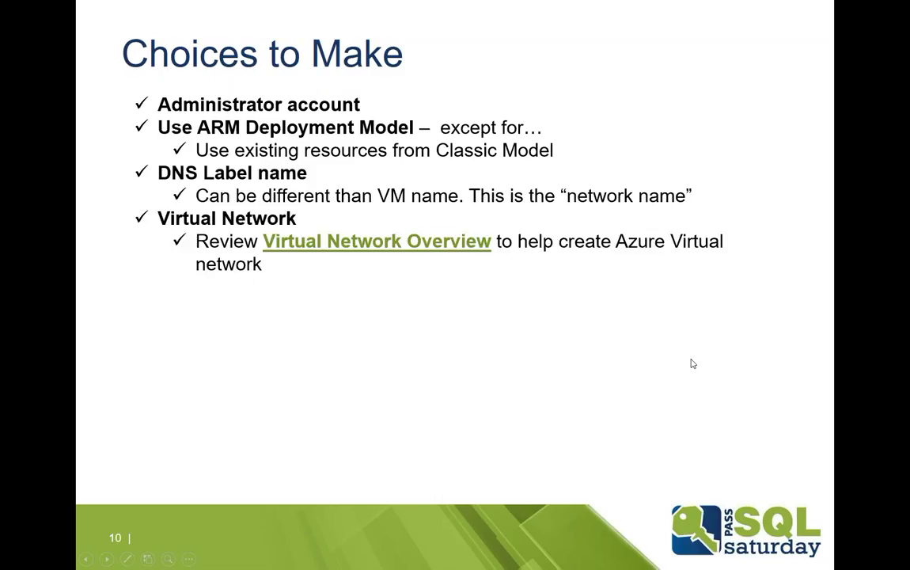
- Switch back to the Azure portal, close the SQLMARINA details, reload the virtual machines list and check the notifications
key(alt+Tab)
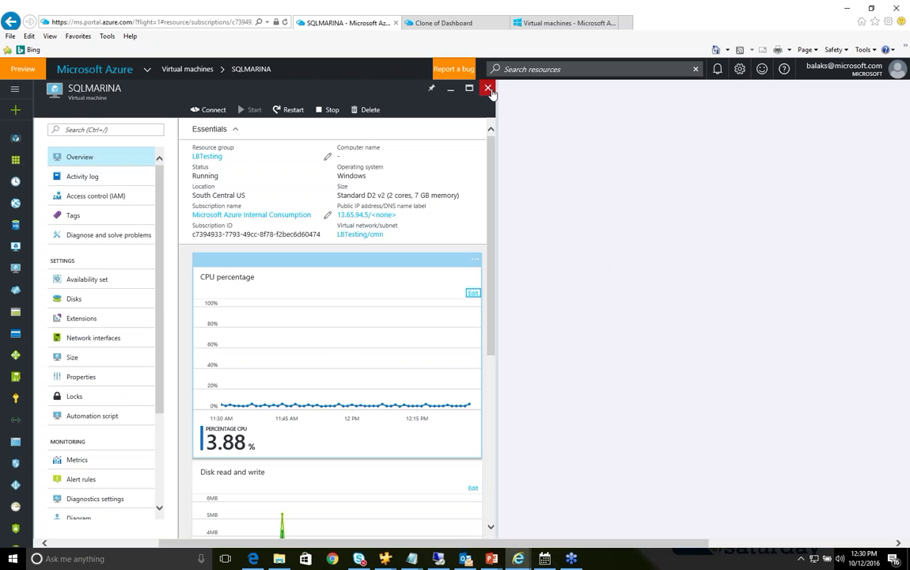
click(488, 88)
click(717, 69)
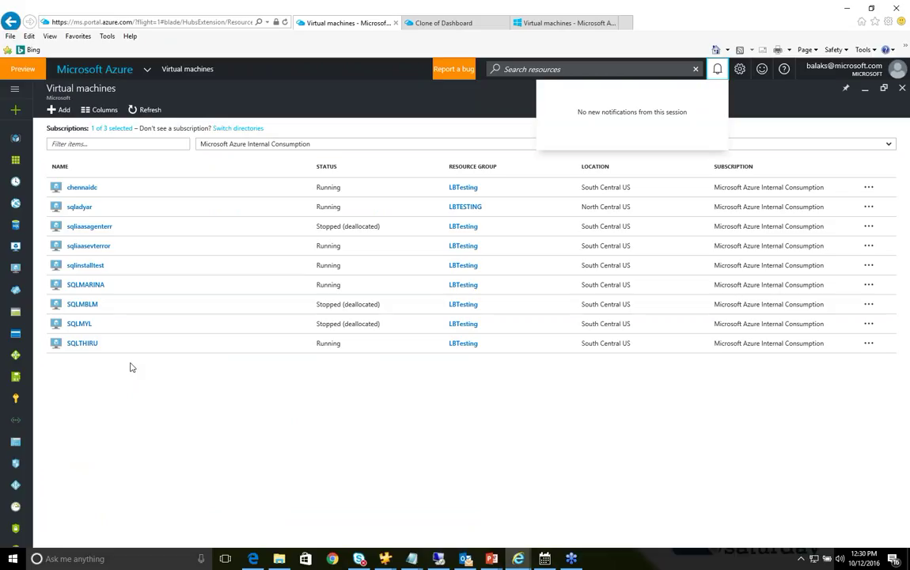
click(15, 267)
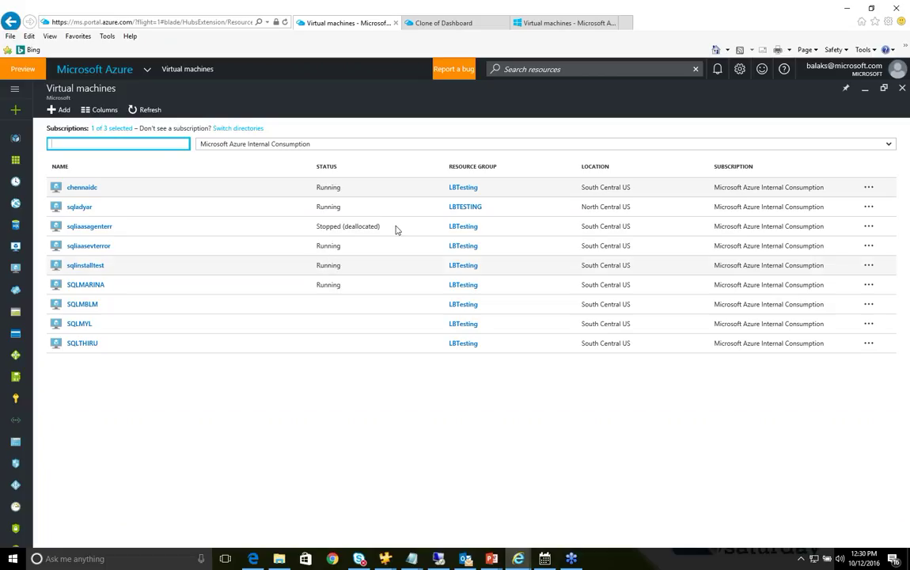
click(719, 71)
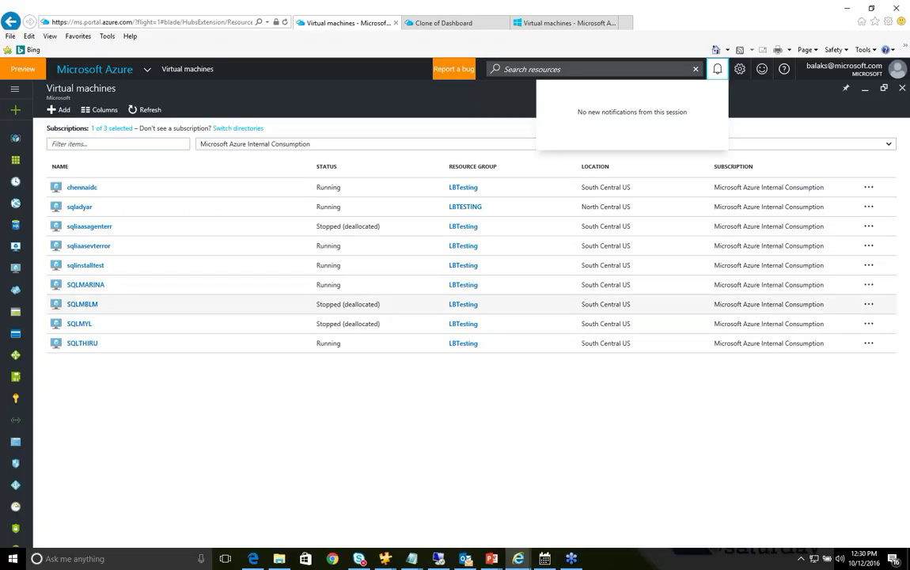
- Open the virtual network of the SQLTHIRU virtual machine and examine its connected devices and address space
click(76, 343)
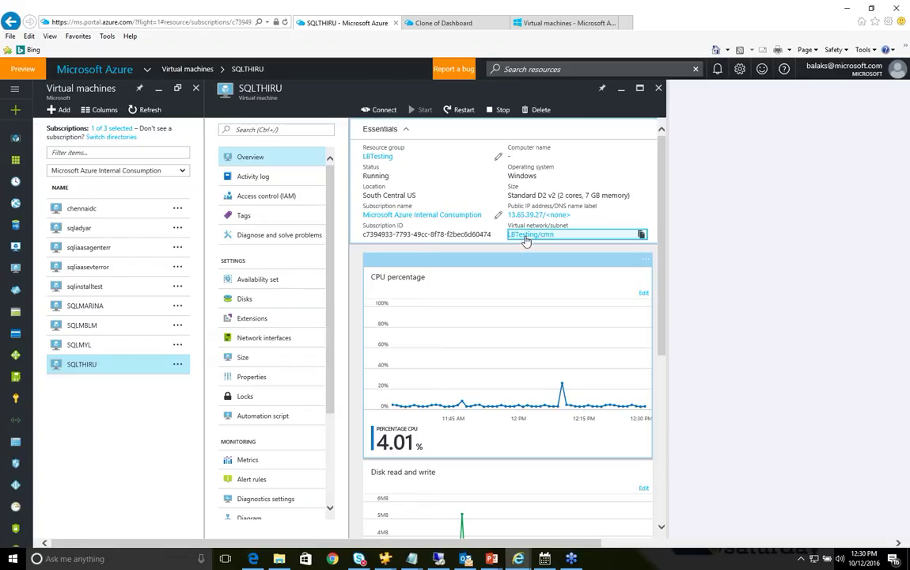
click(526, 234)
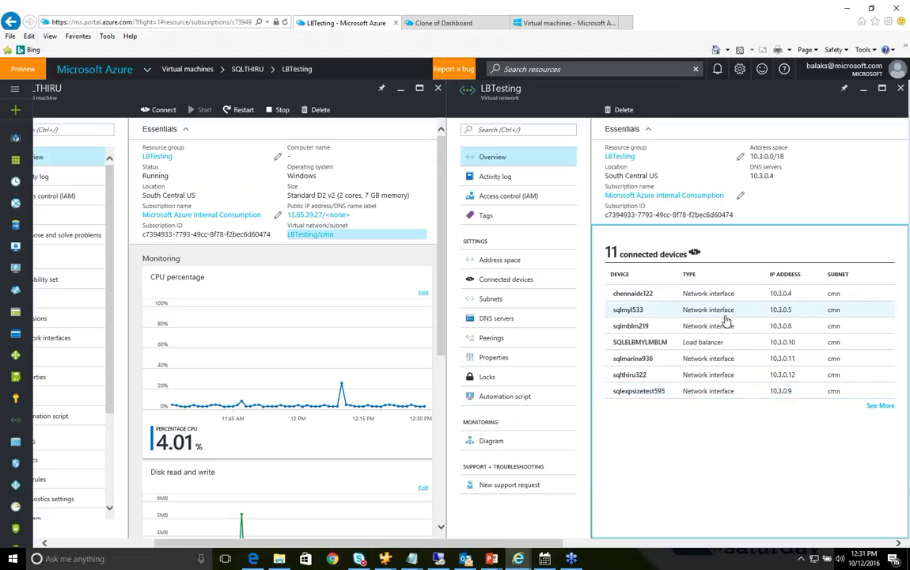
drag(749, 156, 787, 161)
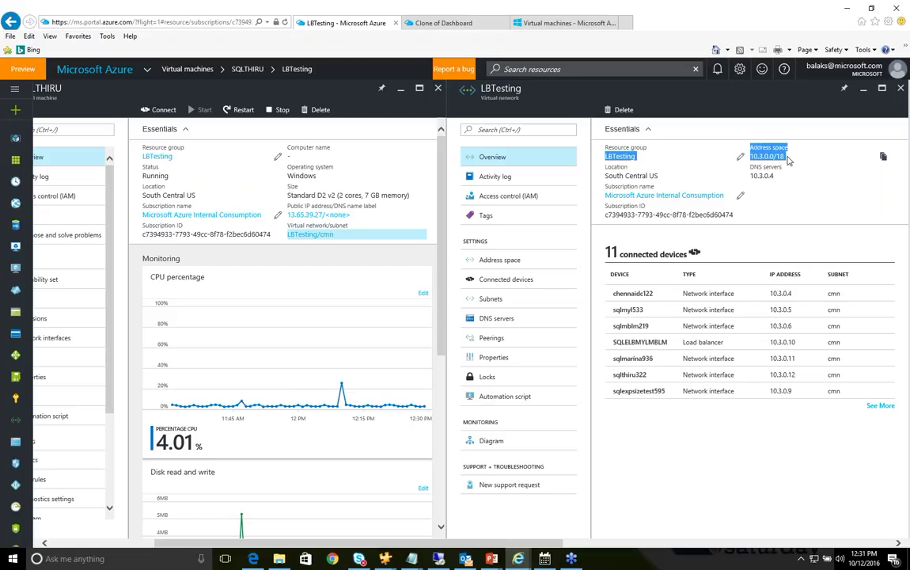
drag(788, 161, 785, 157)
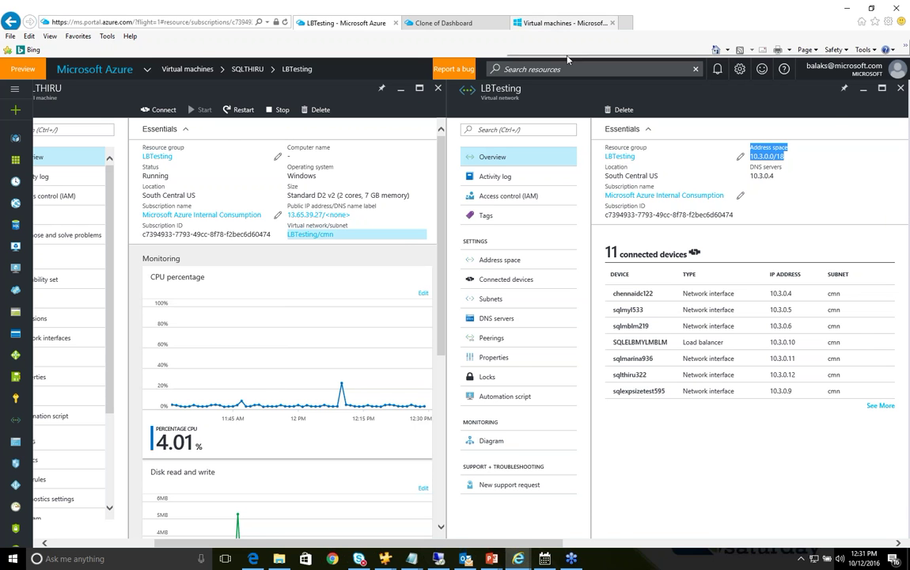
- Switch to the PowerPoint slide show and reveal the Storage Account points on the Choices to Make slide
key(alt+Tab)
key(Right)
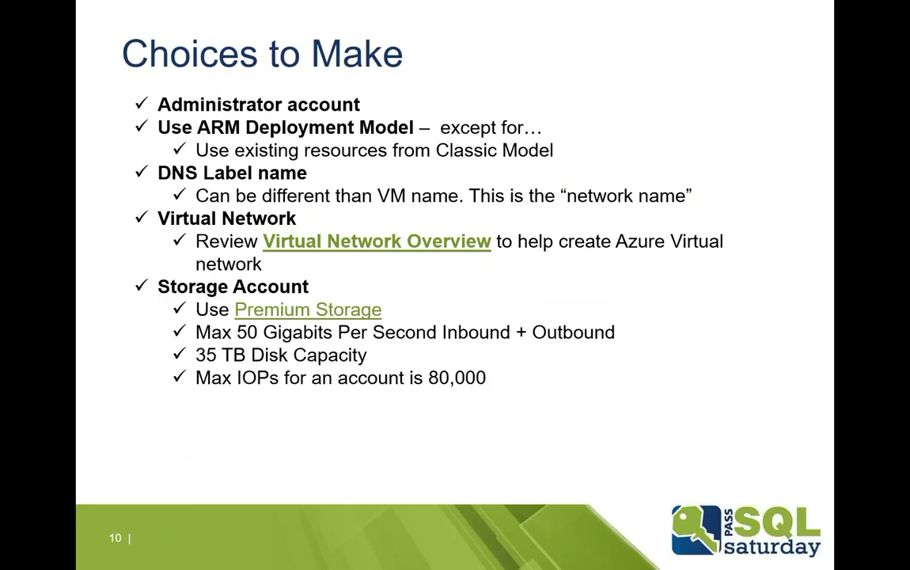
- Switch back to the Azure portal, close the SQLTHIRU details and start creating a storage account from the Resource Manager storage accounts list
key(alt+Tab)
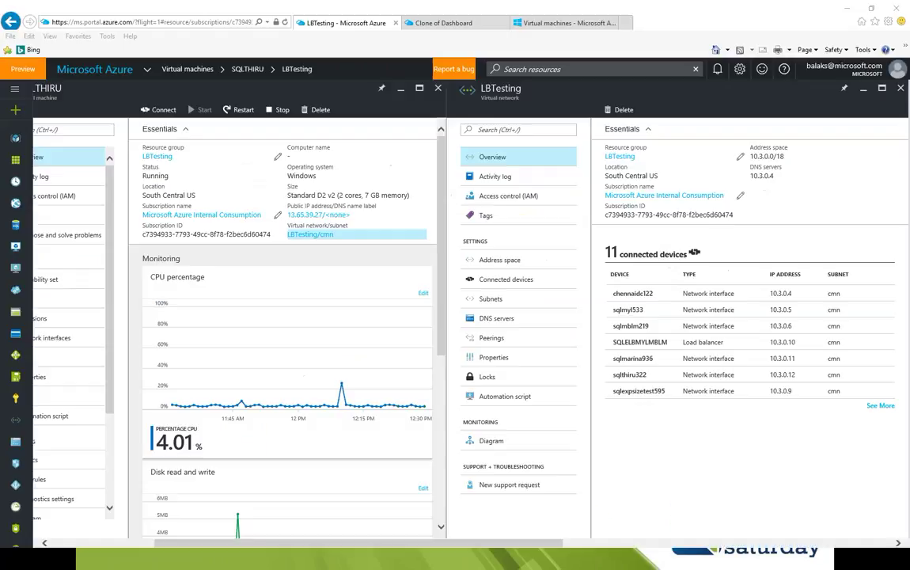
click(438, 88)
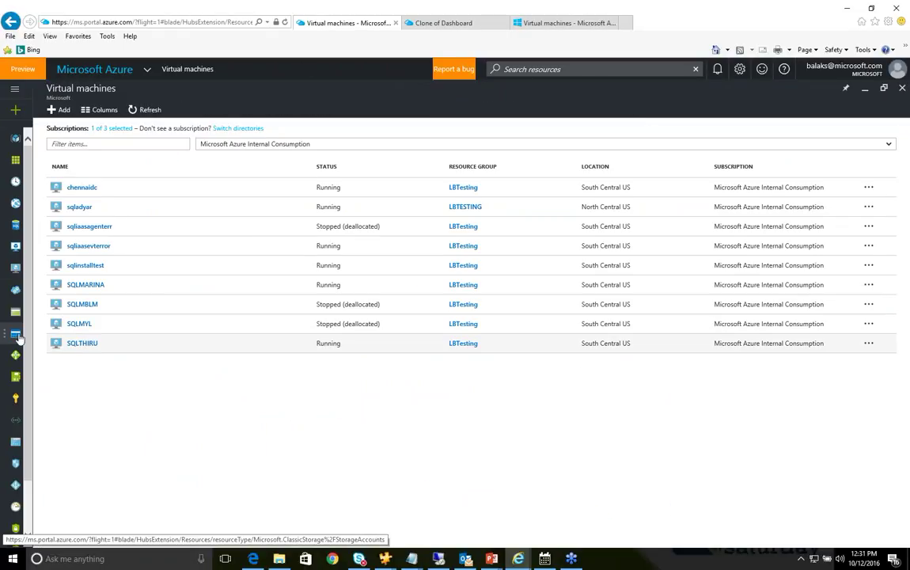
click(15, 334)
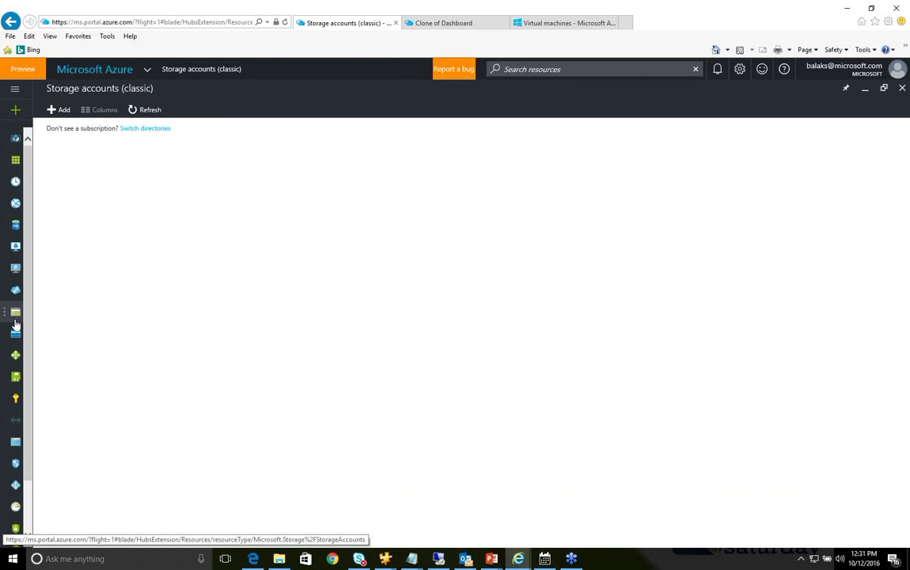
click(15, 318)
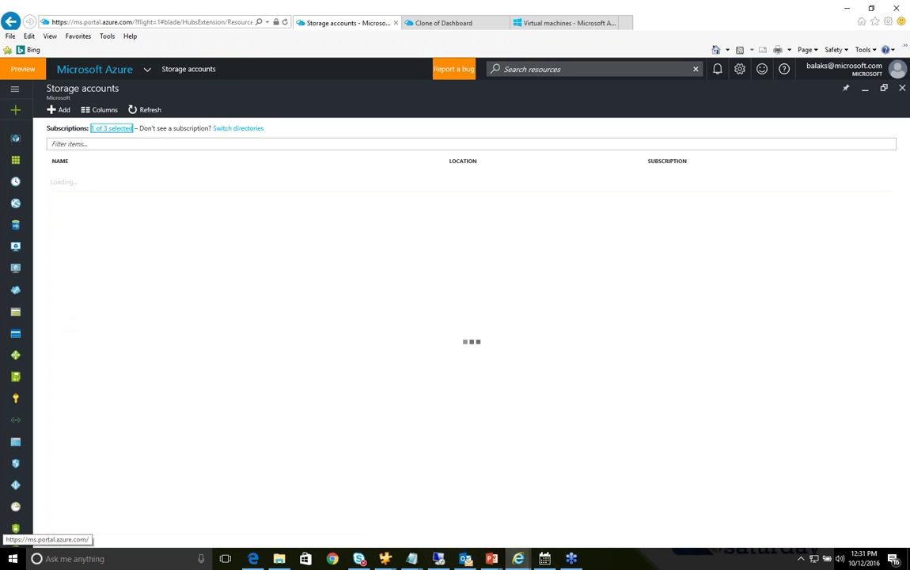
click(58, 109)
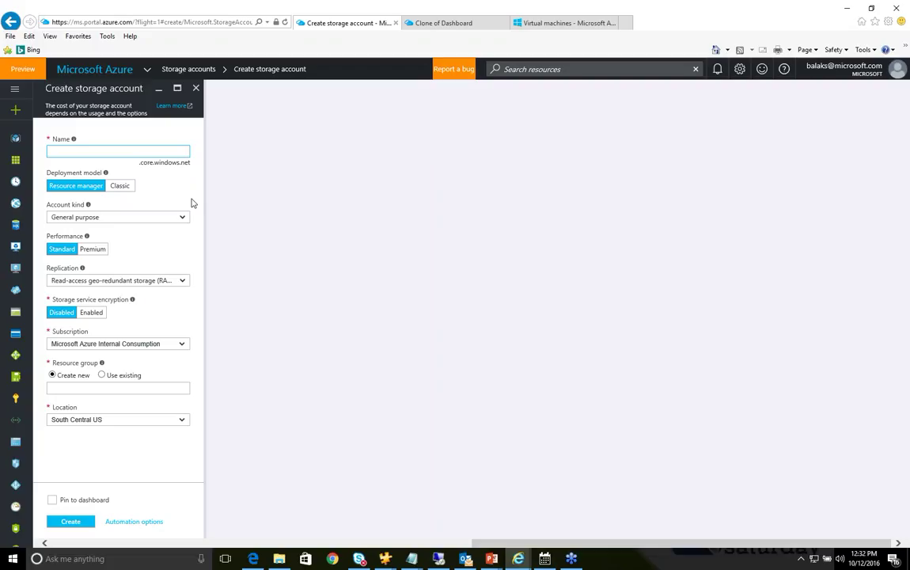
- Examine the name, account kind and Standard/Premium performance options of the new storage account, including the performance explanation
click(92, 148)
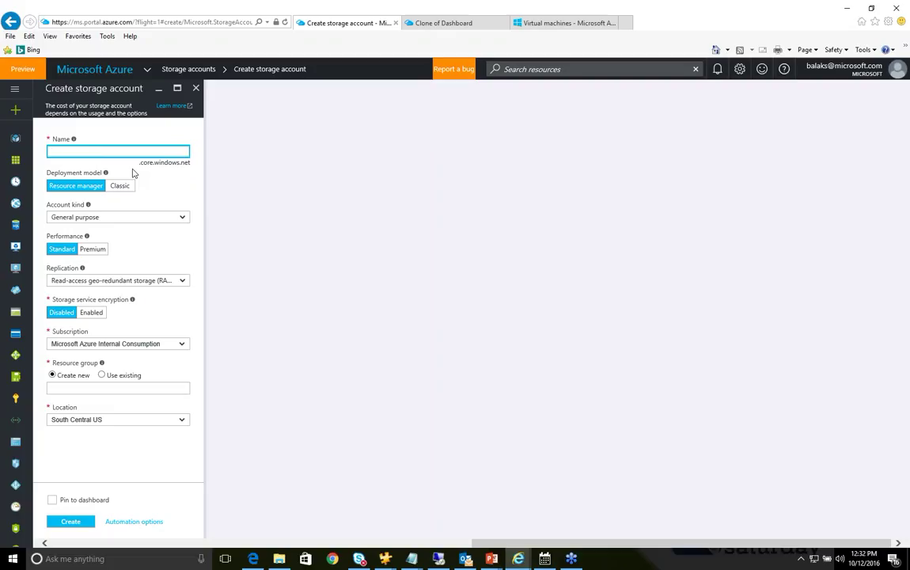
click(120, 216)
click(114, 217)
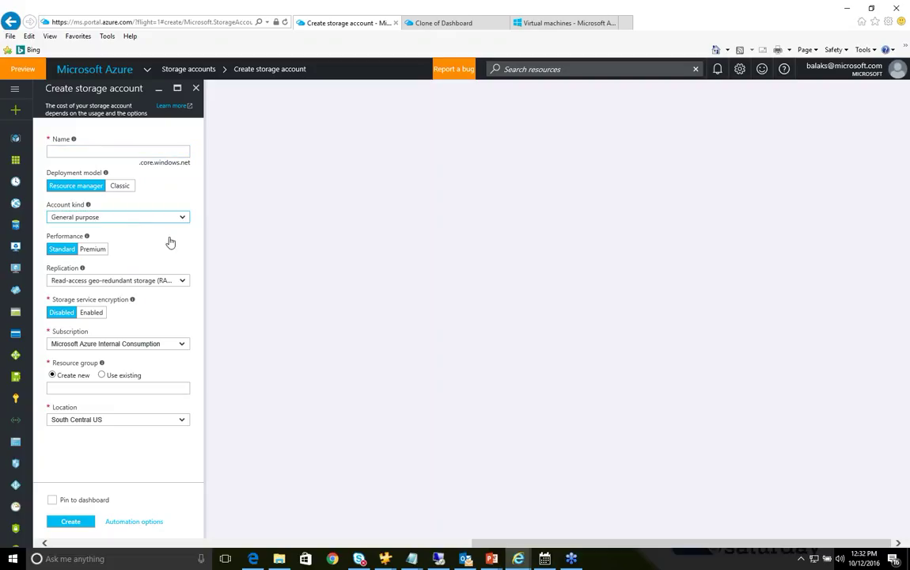
drag(47, 240, 109, 255)
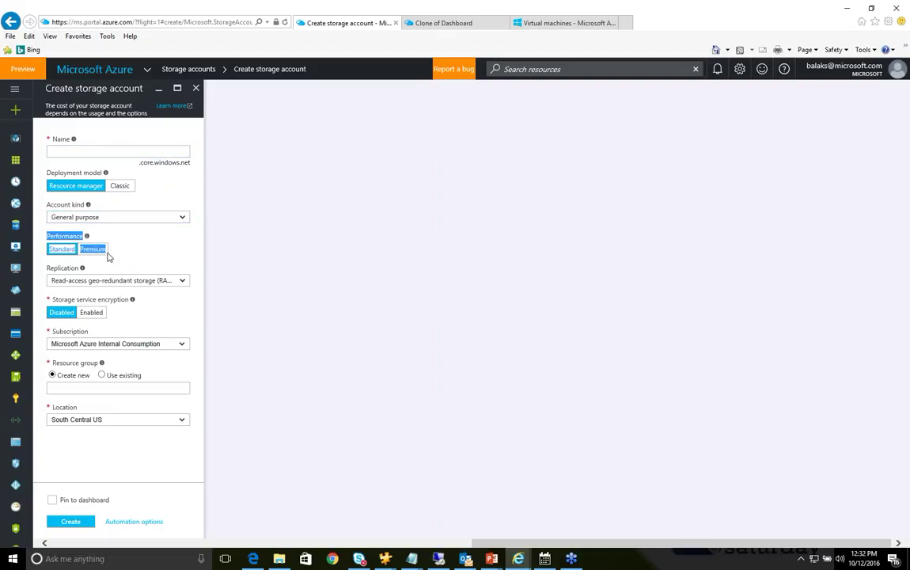
click(119, 254)
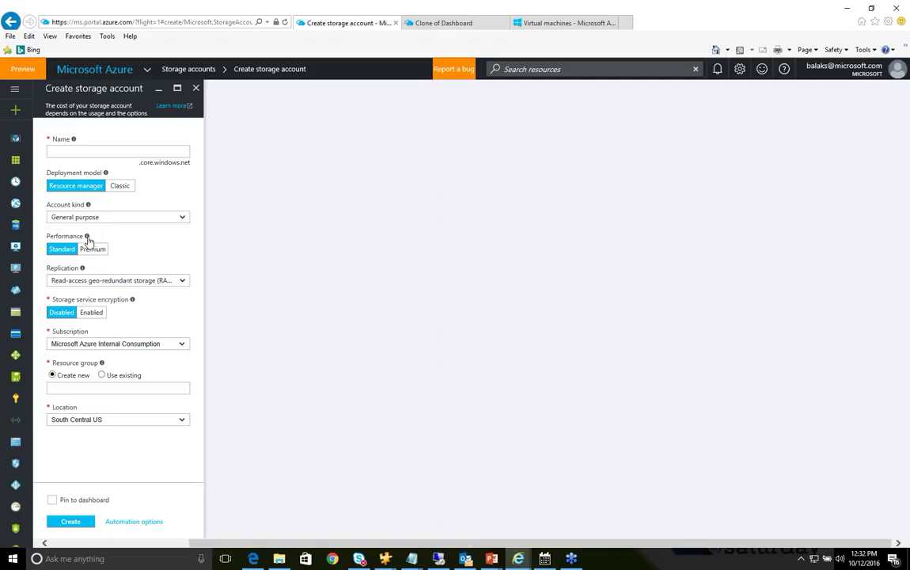
mouse_move(86, 235)
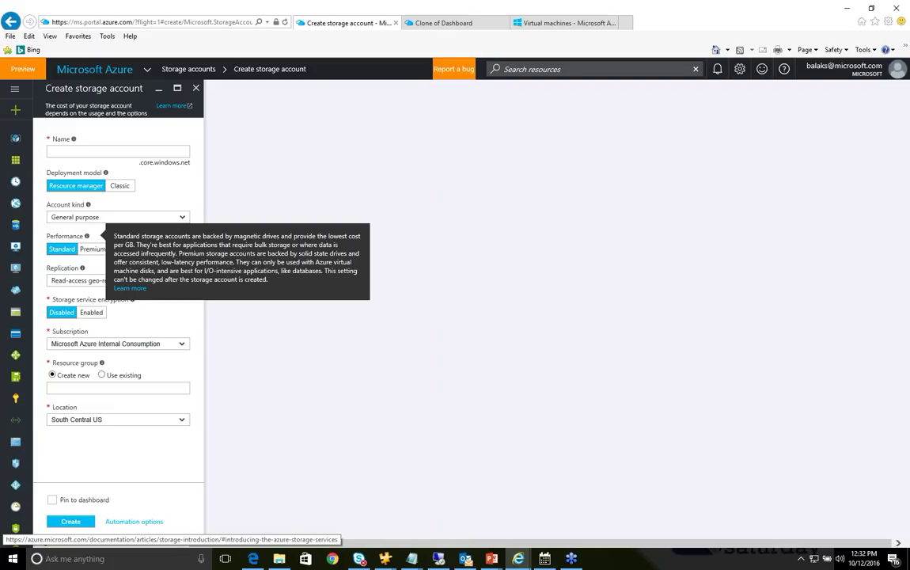
- Read the linked documentation on Azure Storage services and general-purpose storage accounts, and return to the storage account form
click(130, 288)
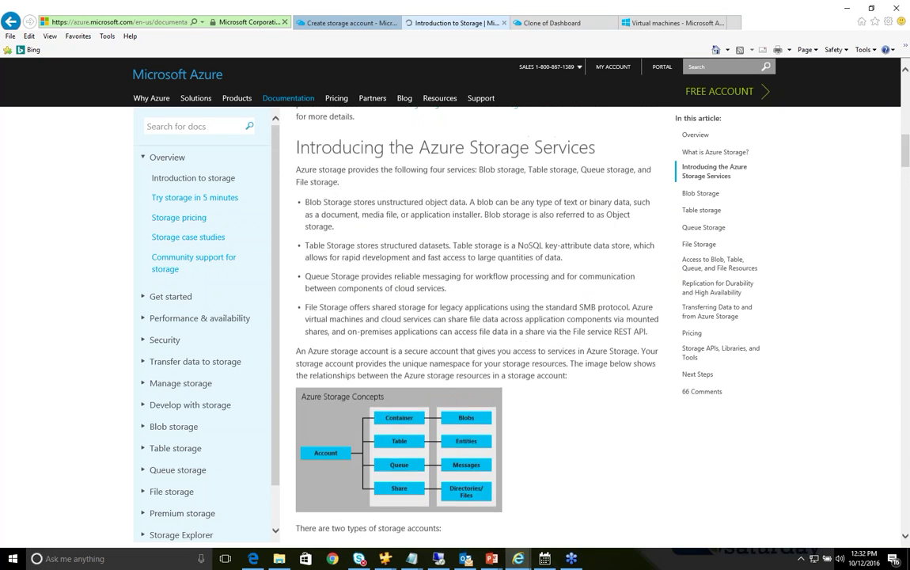
scroll(475, 316, up, 5)
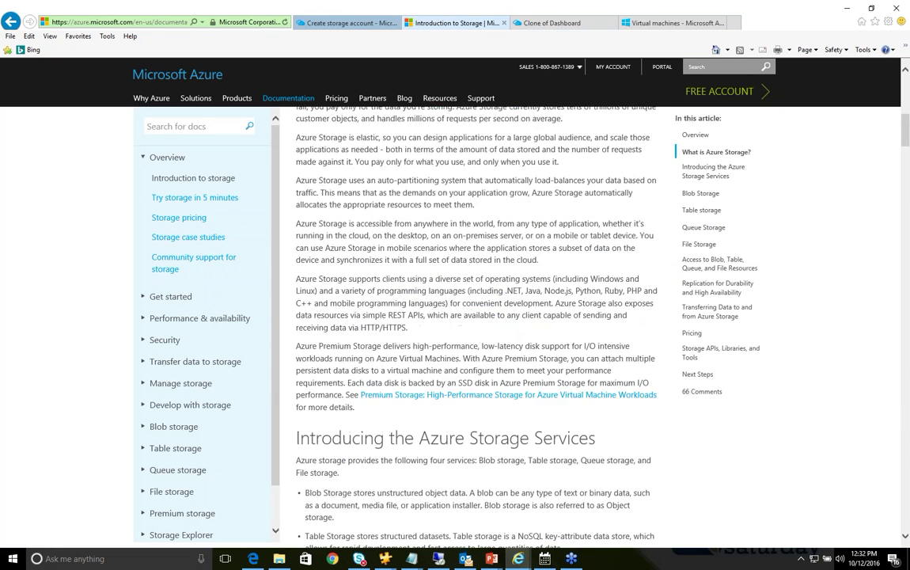
scroll(475, 317, up, 5)
scroll(475, 316, down, 12)
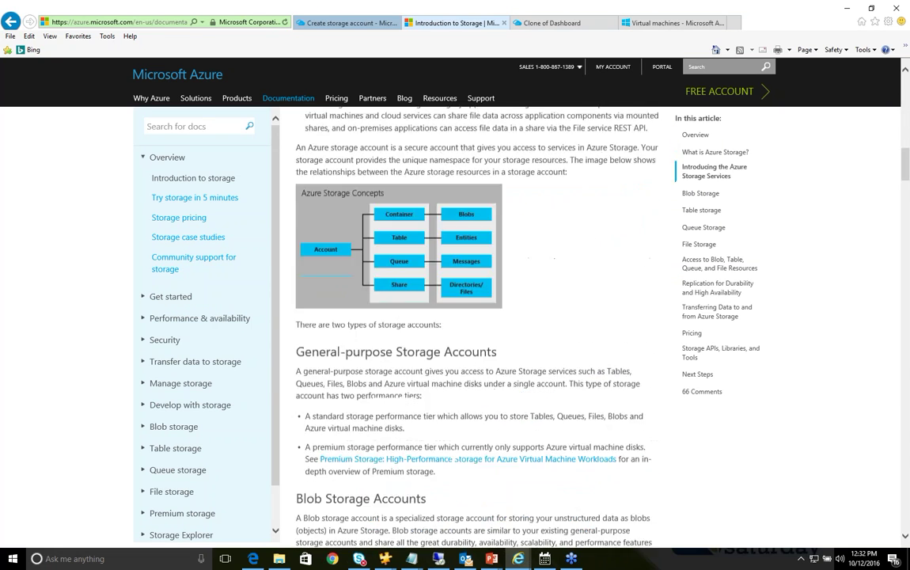
scroll(475, 316, down, 1)
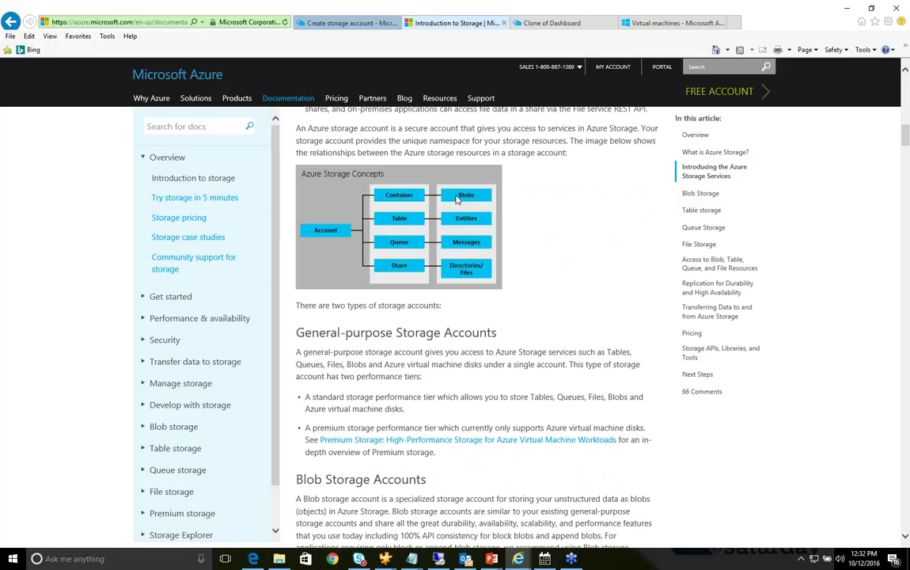
click(659, 23)
click(344, 23)
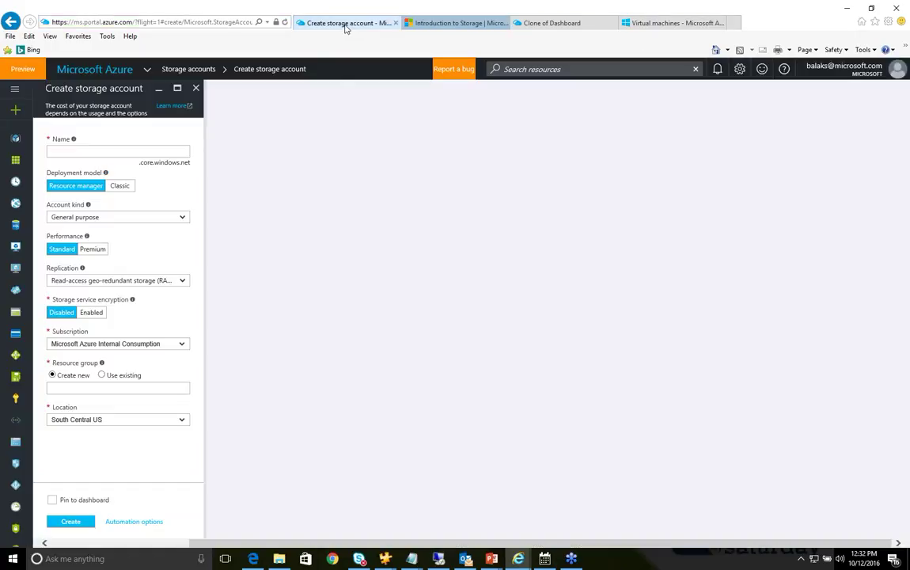
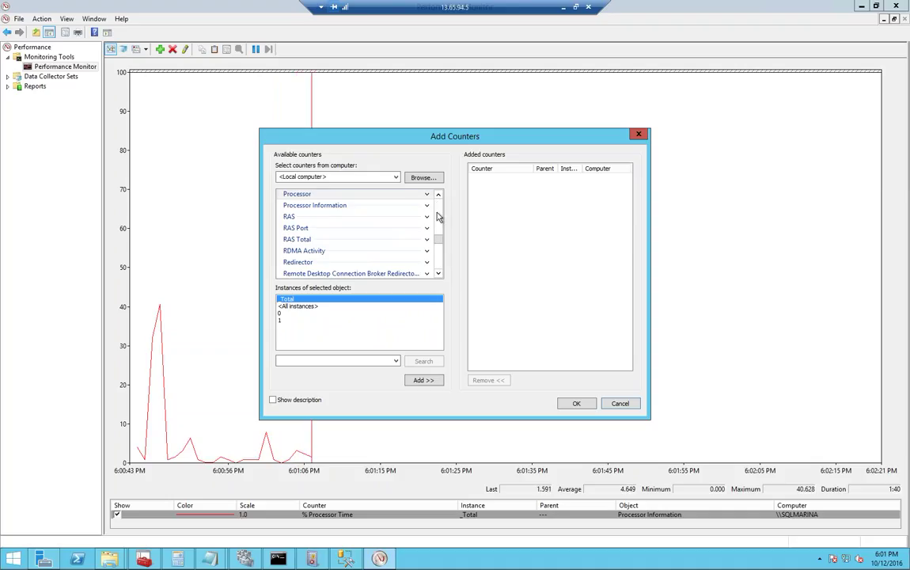
- Add all PhysicalDisk counters for the 0 C: instance to the Performance Monitor graph
click(439, 208)
click(440, 208)
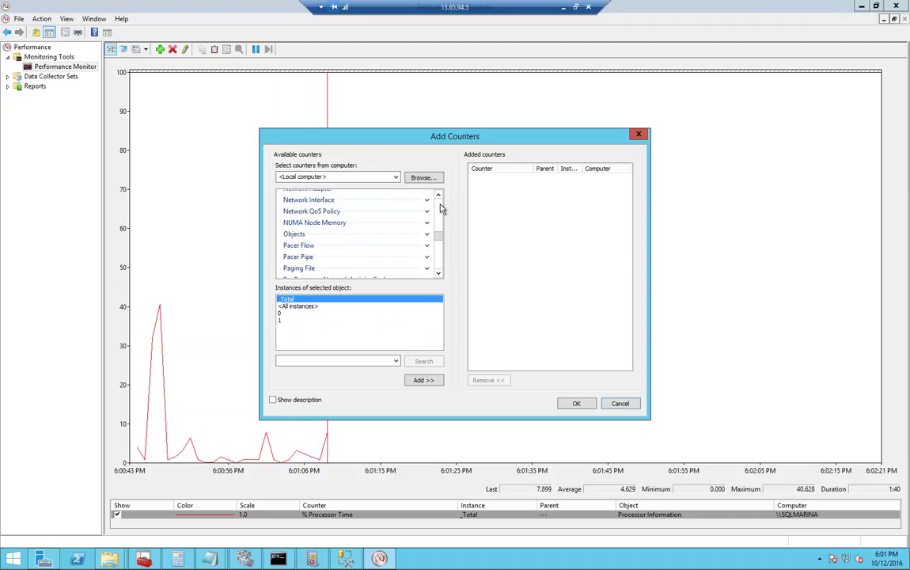
click(437, 273)
click(438, 273)
double_click(438, 273)
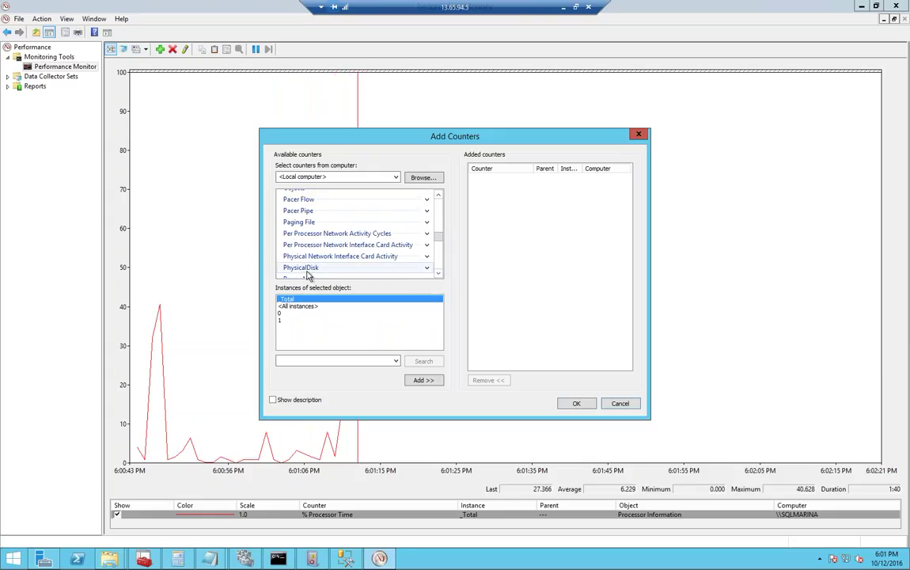
click(427, 268)
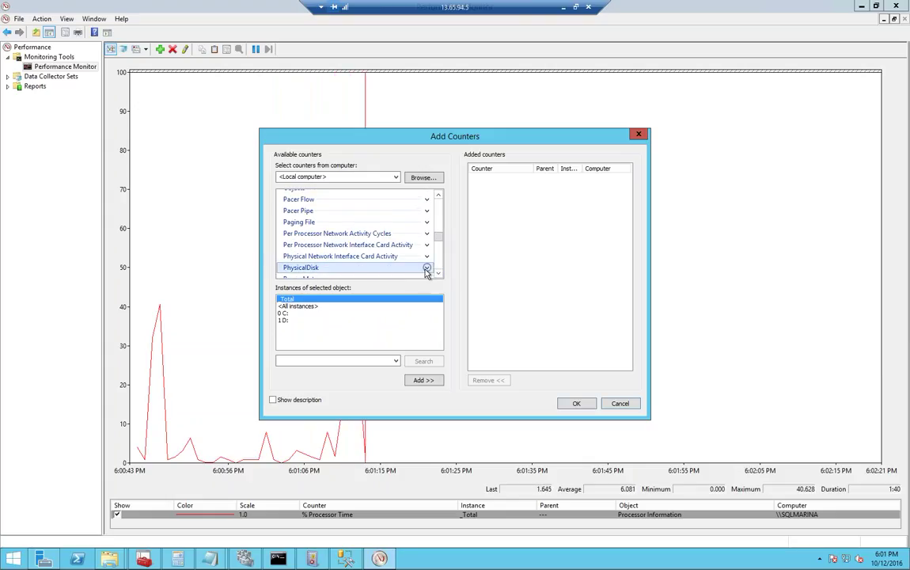
click(285, 313)
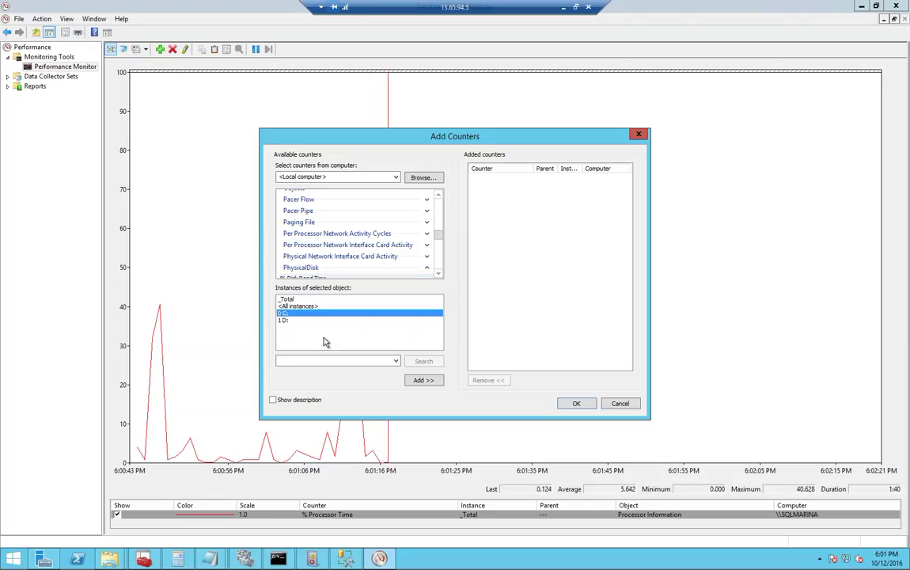
click(434, 382)
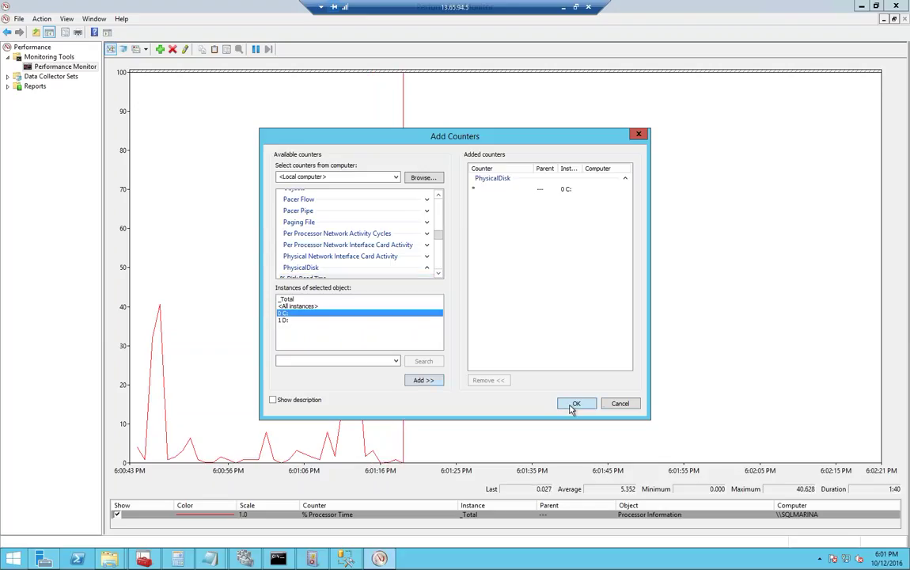
click(576, 403)
- Remove the graph counters from % Processor Time through Avg. Disk sec/Read and select Disk Transfers/sec
key(Delete)
key(Delete)
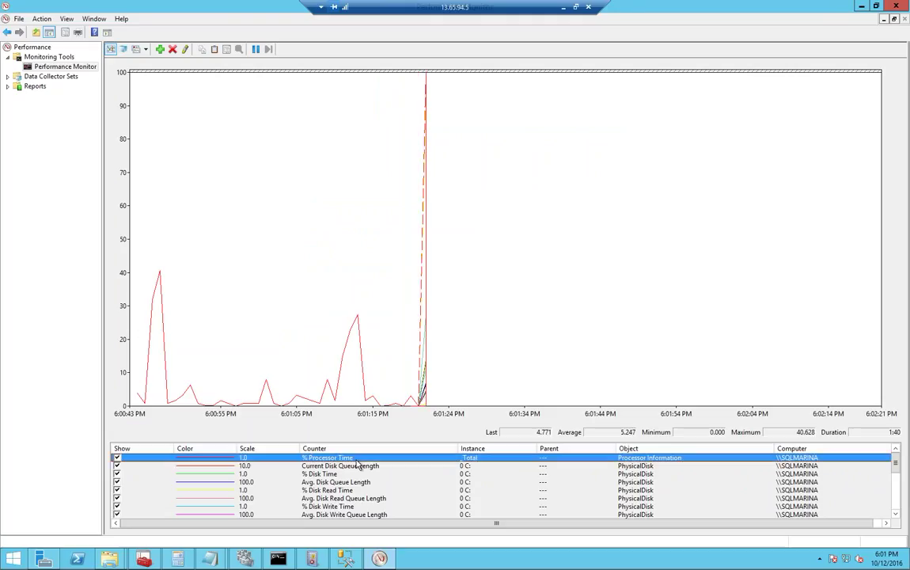
key(Delete)
key(Delete)
key(Delete)
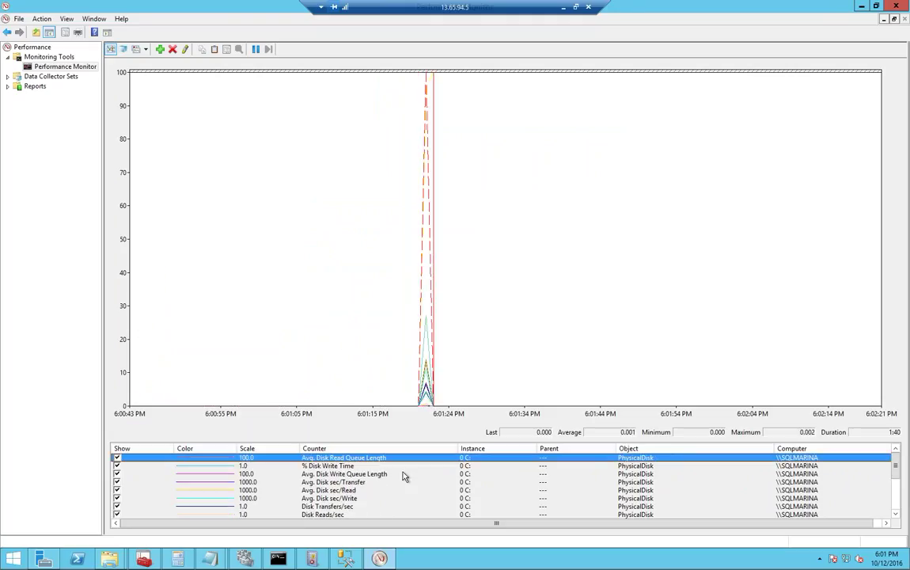
key(Delete)
key(Delete)
key(Delete)
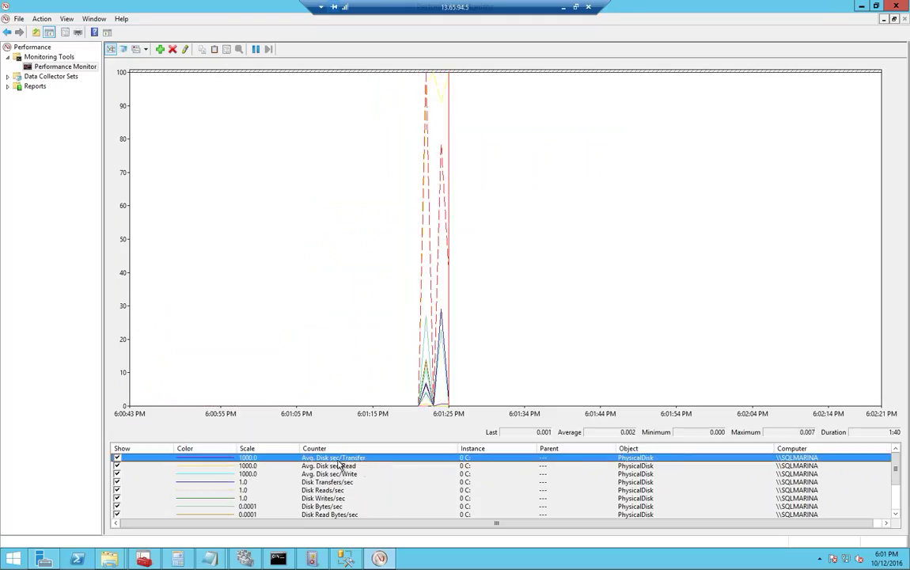
key(Delete)
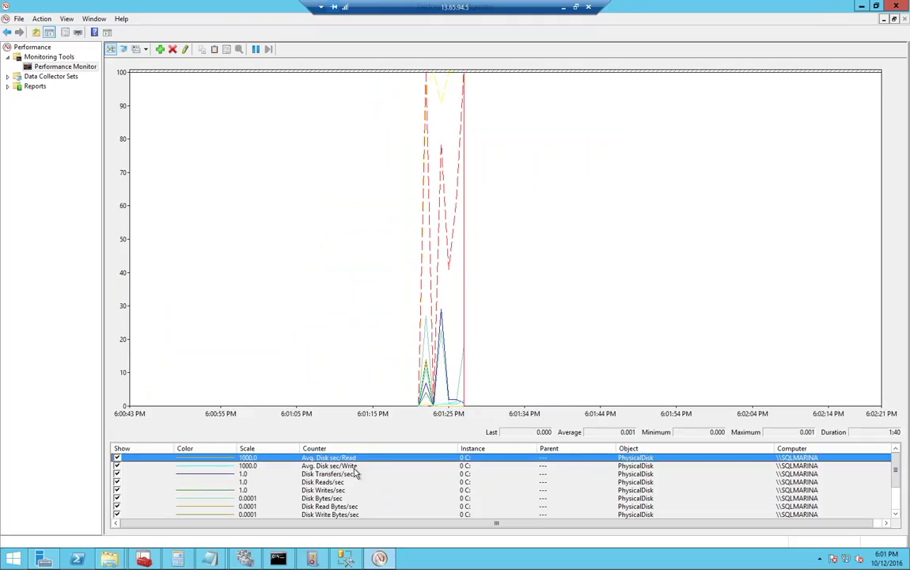
key(Delete)
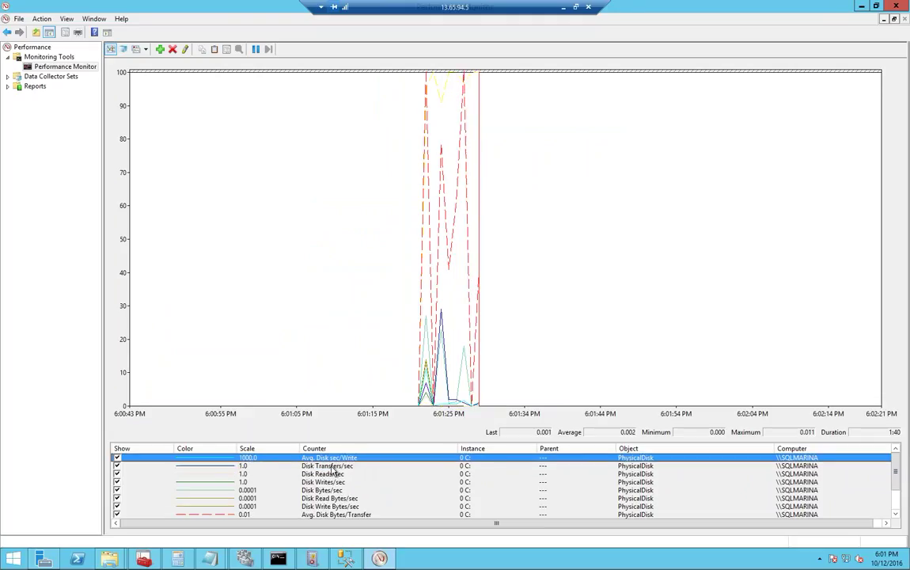
click(334, 467)
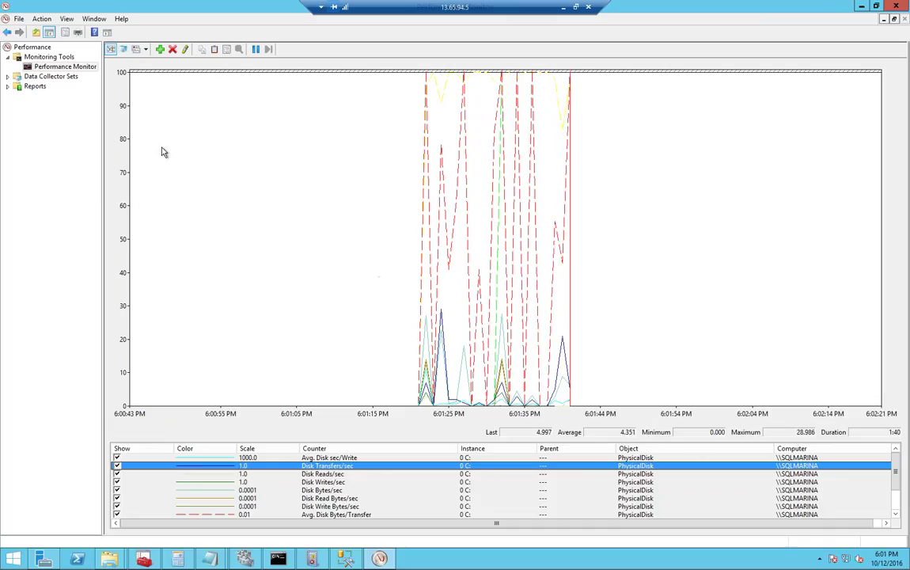
- Start a new user-defined data collector set with the default name and choose to create it manually
click(9, 76)
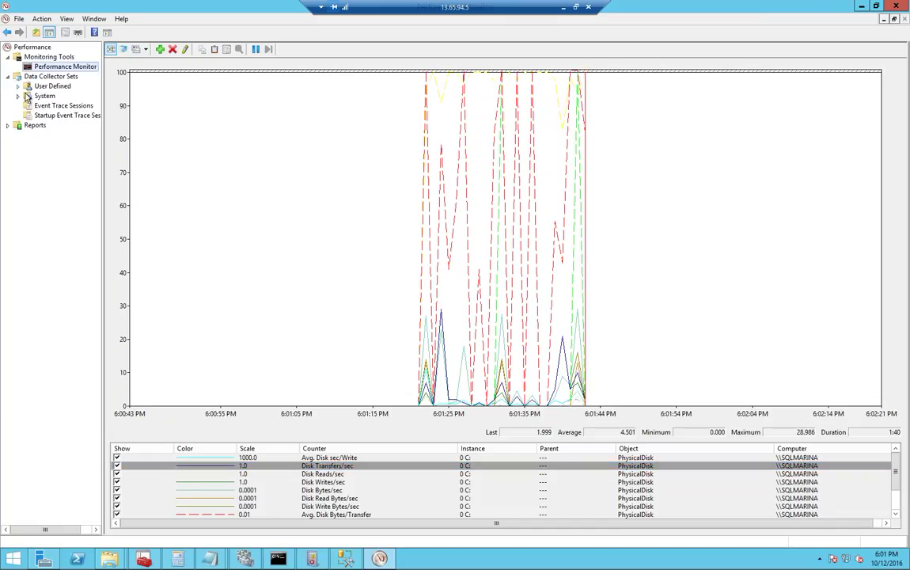
click(18, 85)
right_click(68, 88)
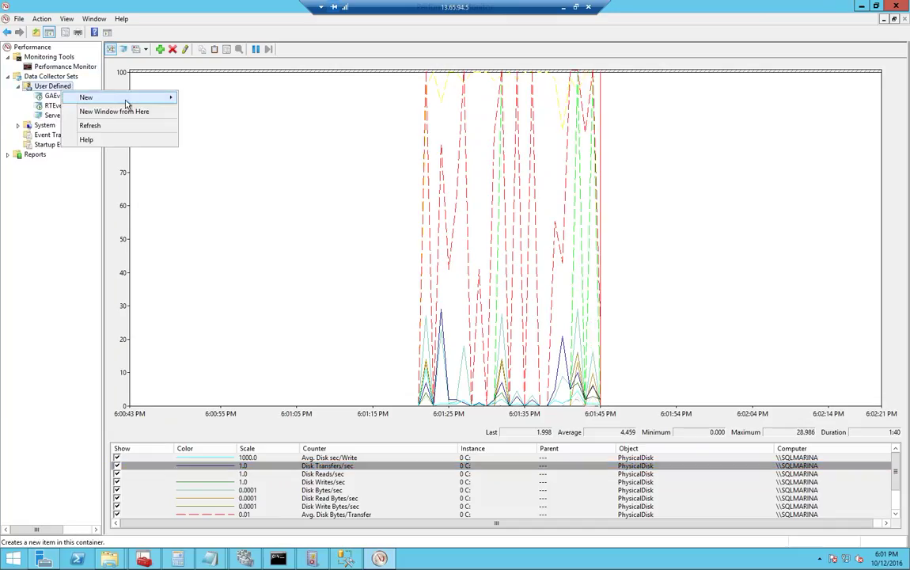
mouse_move(119, 95)
click(214, 97)
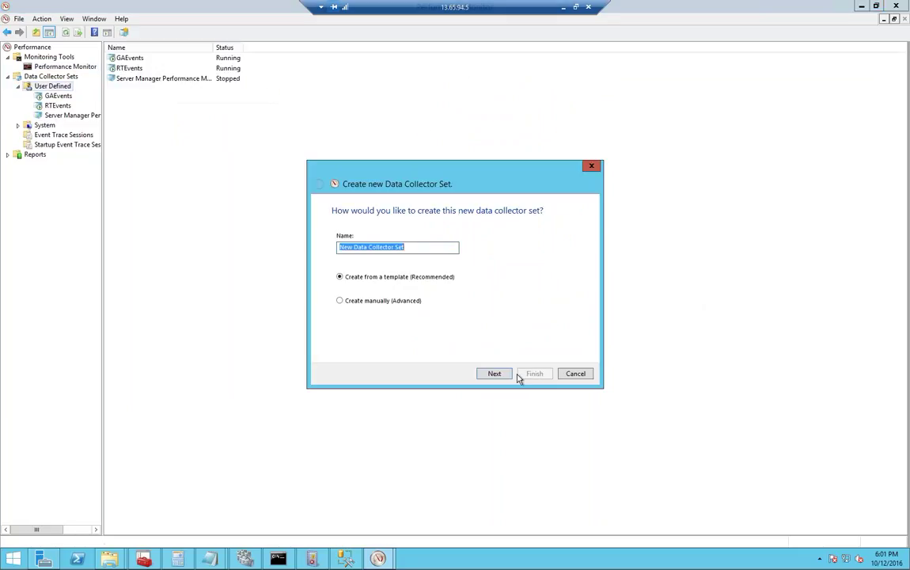
click(369, 300)
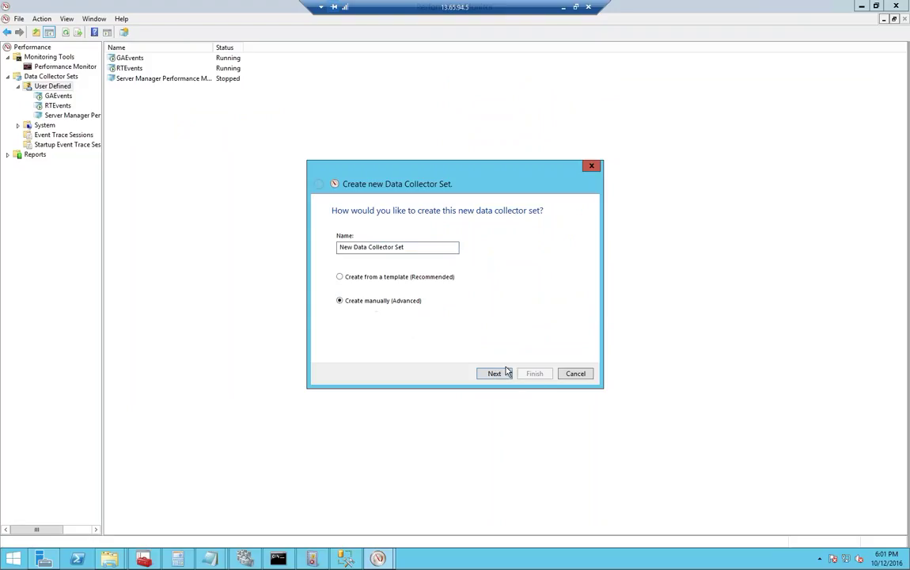
click(492, 374)
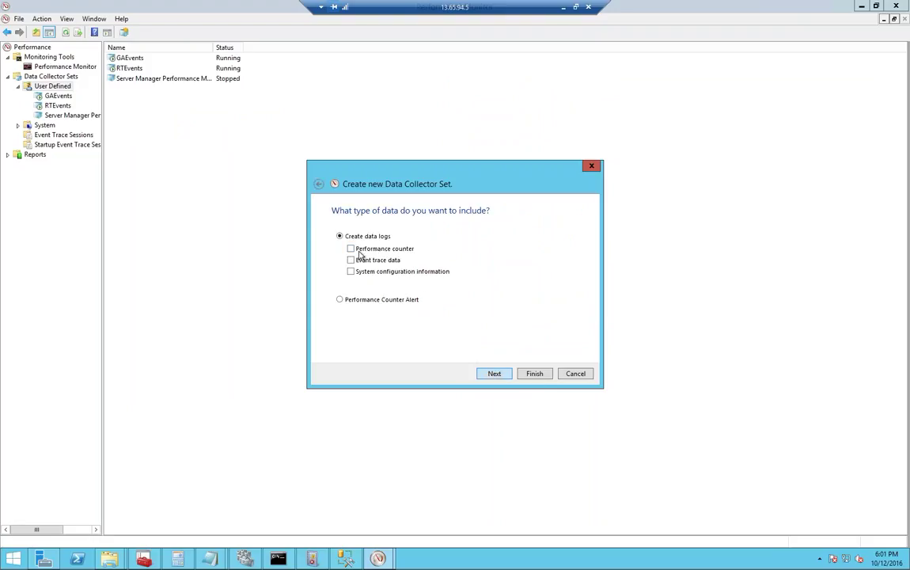
- Log performance counter data with all PhysicalDisk counters for the 0 C: instance and finish creating the data collector set
click(351, 249)
click(494, 374)
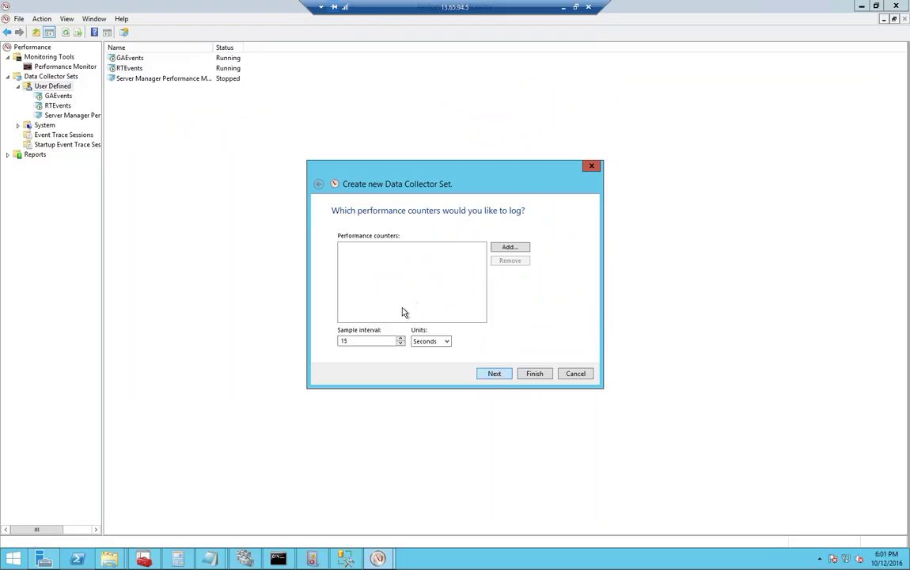
click(509, 247)
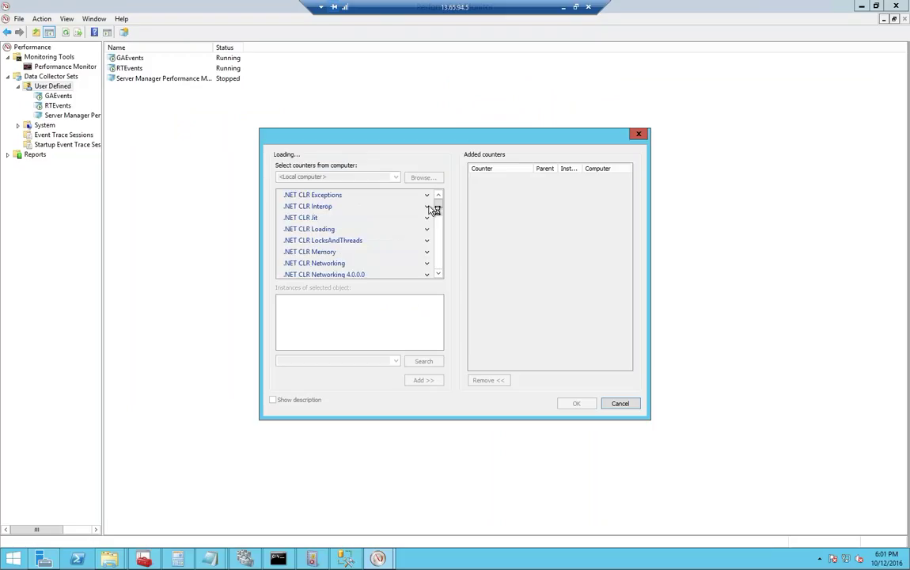
scroll(427, 239, up, 2)
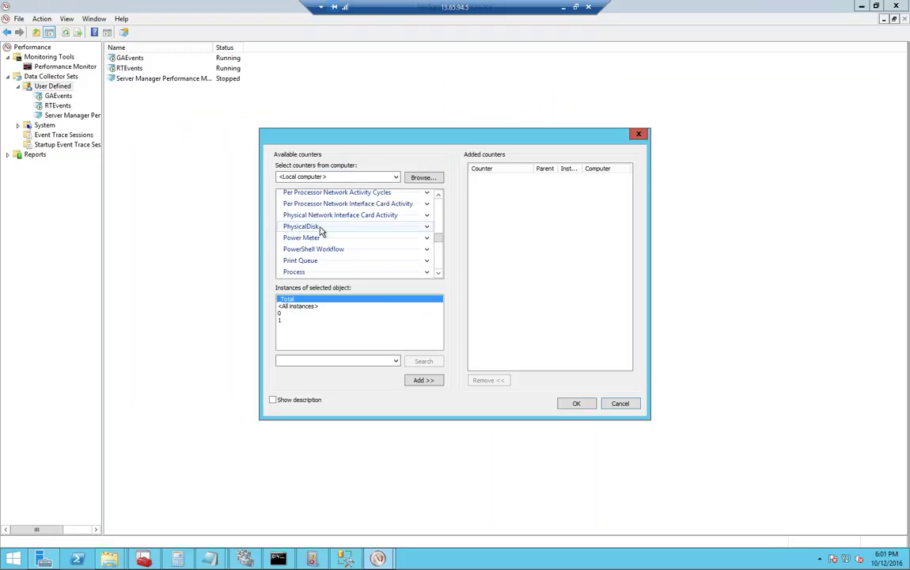
click(428, 228)
click(283, 313)
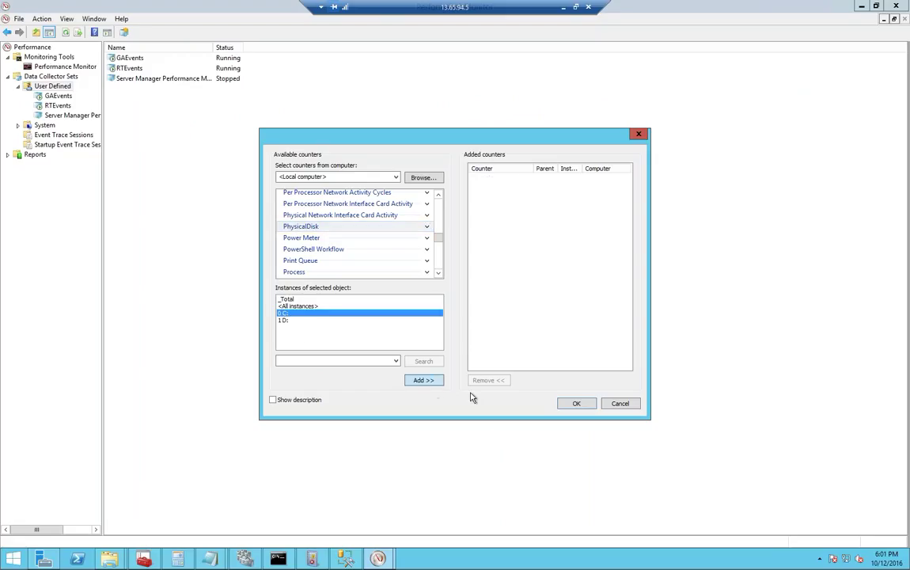
click(575, 403)
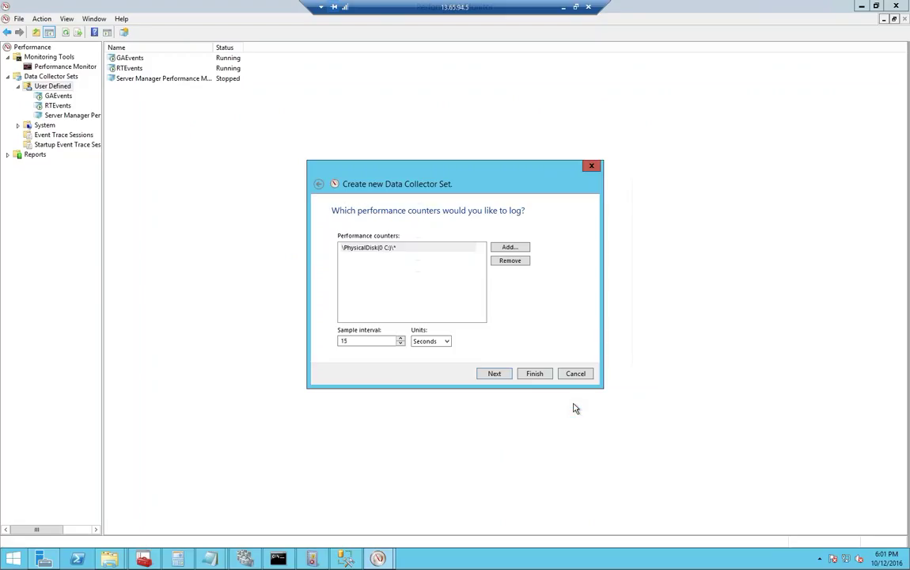
click(534, 374)
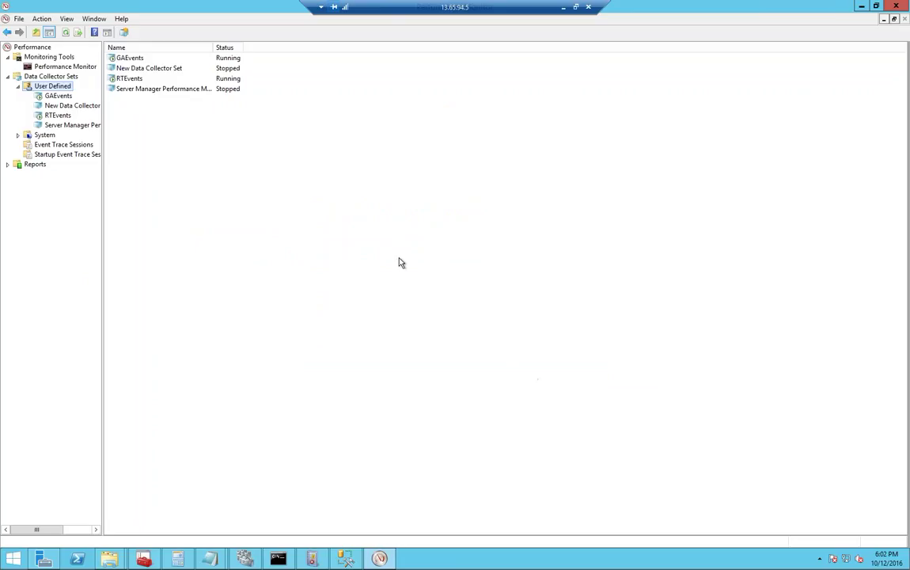
- Return to the live Performance Monitor graph and highlight the Disk Transfers/sec counter for the 0 C: instance
click(71, 65)
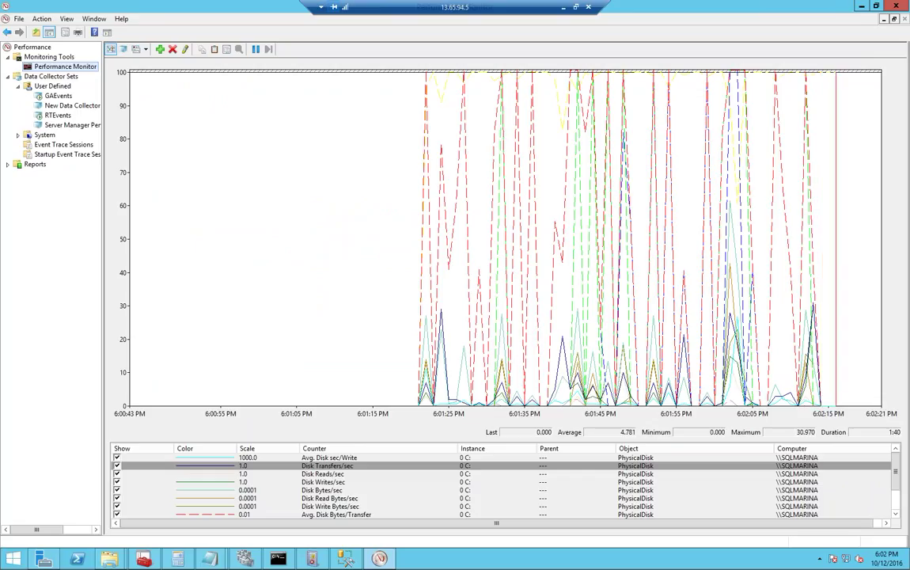
click(506, 467)
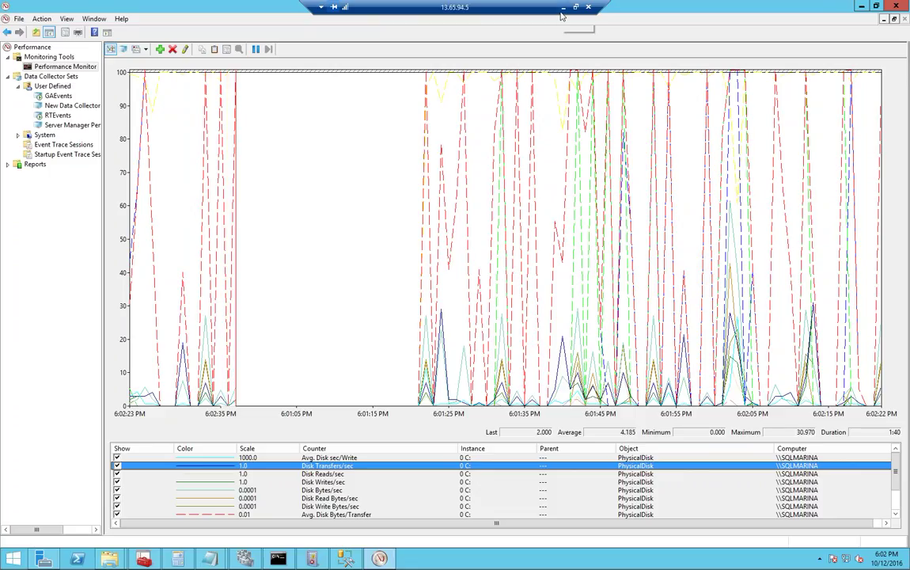
click(185, 49)
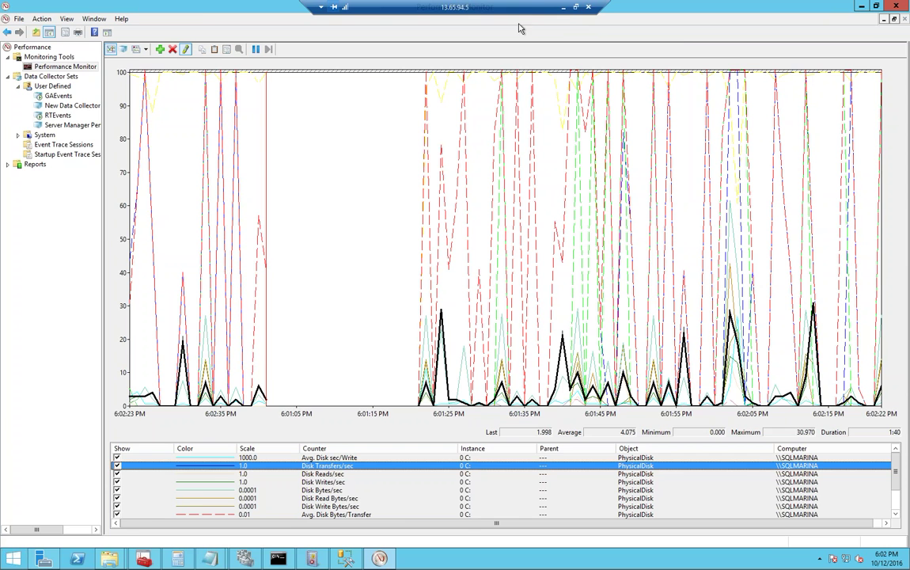
- Switch to the browser's SQL Server performance best practices article and review its quick check list and VM size, storage, disks and I/O guidance
click(563, 7)
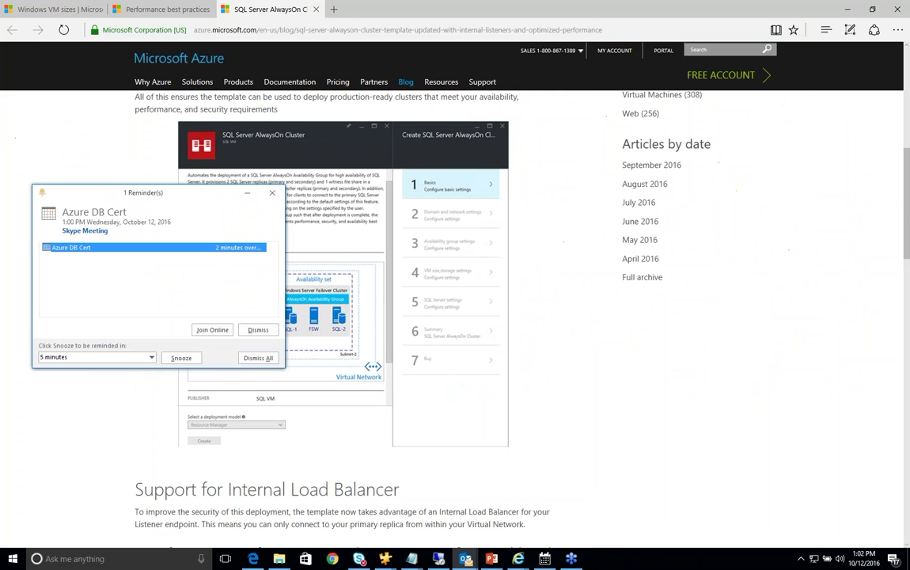
click(158, 8)
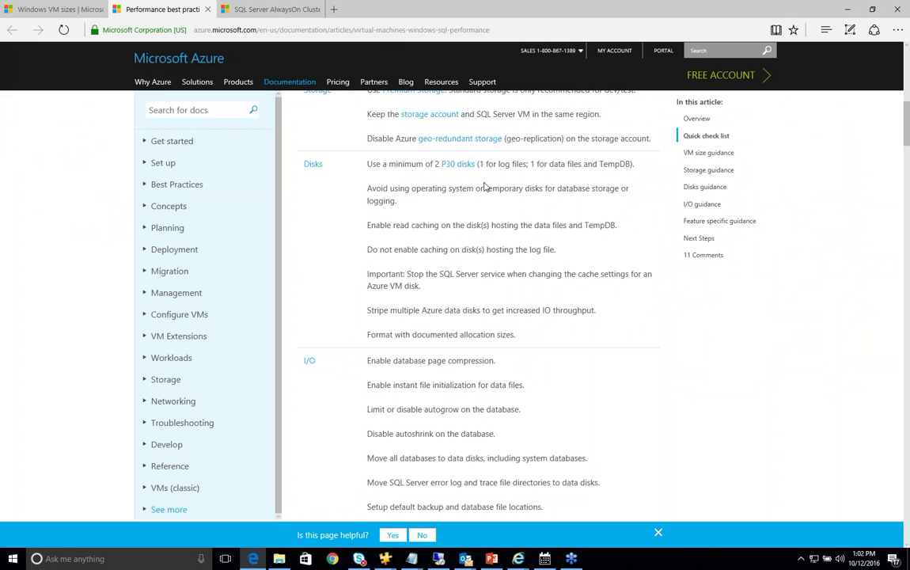
scroll(486, 185, up, 2)
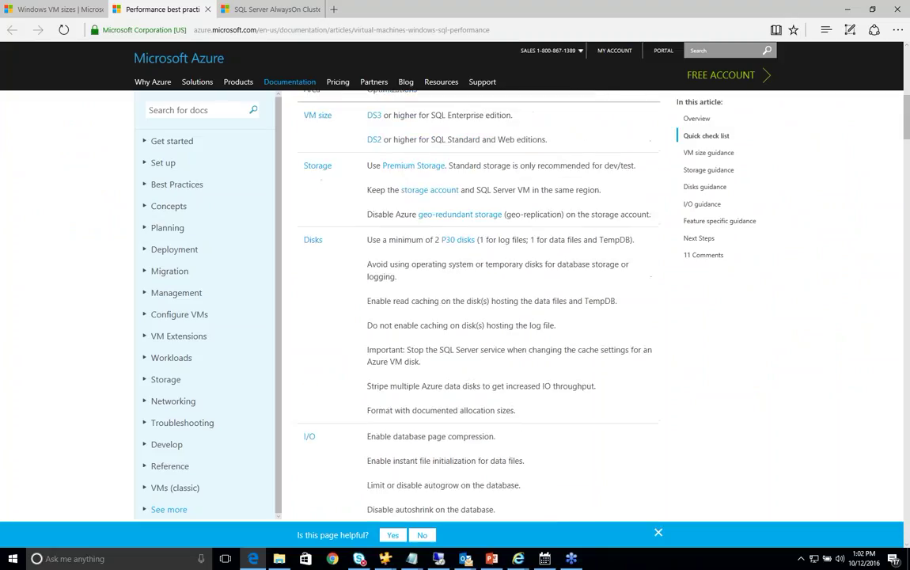
scroll(317, 190, up, 2)
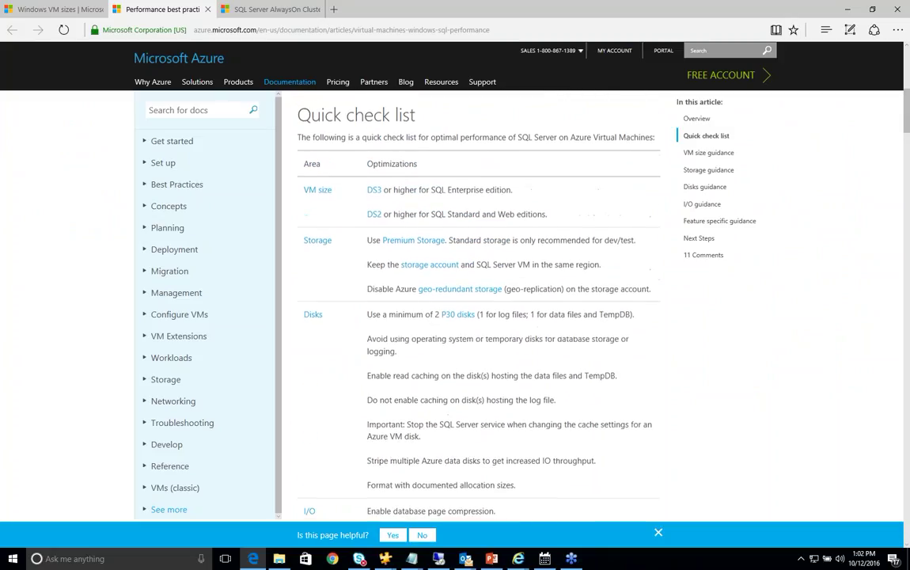
click(317, 191)
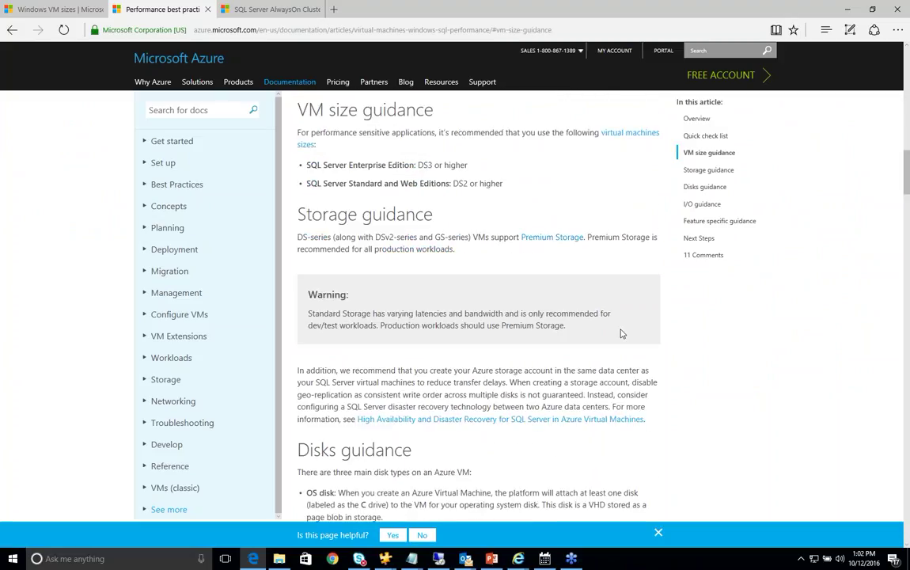
scroll(624, 332, down, 6)
scroll(478, 305, down, 15)
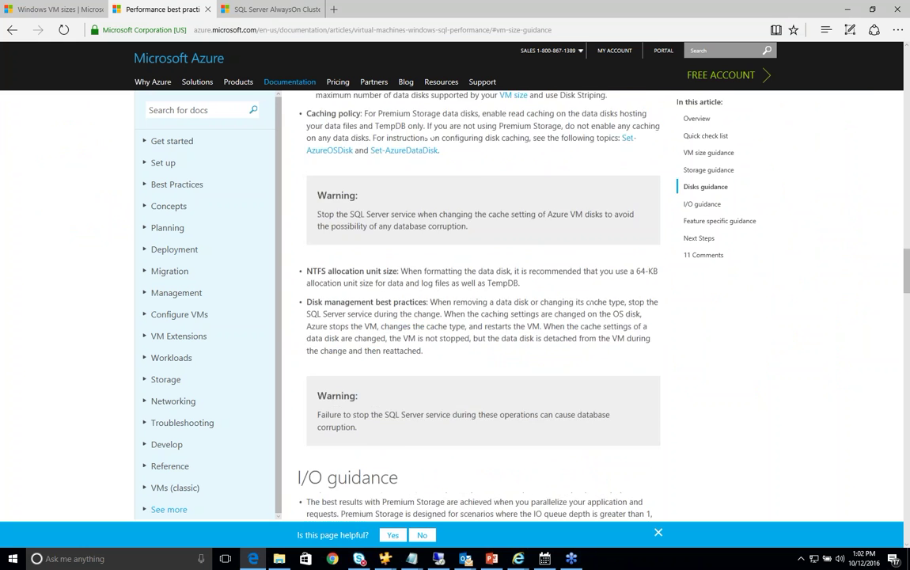
scroll(479, 305, down, 5)
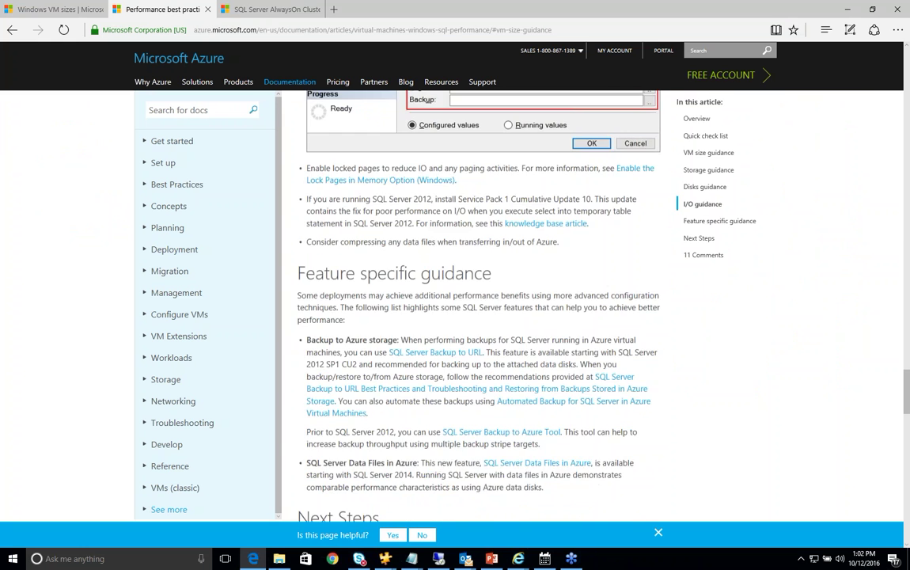
middle_click(613, 300)
scroll(612, 300, up, 20)
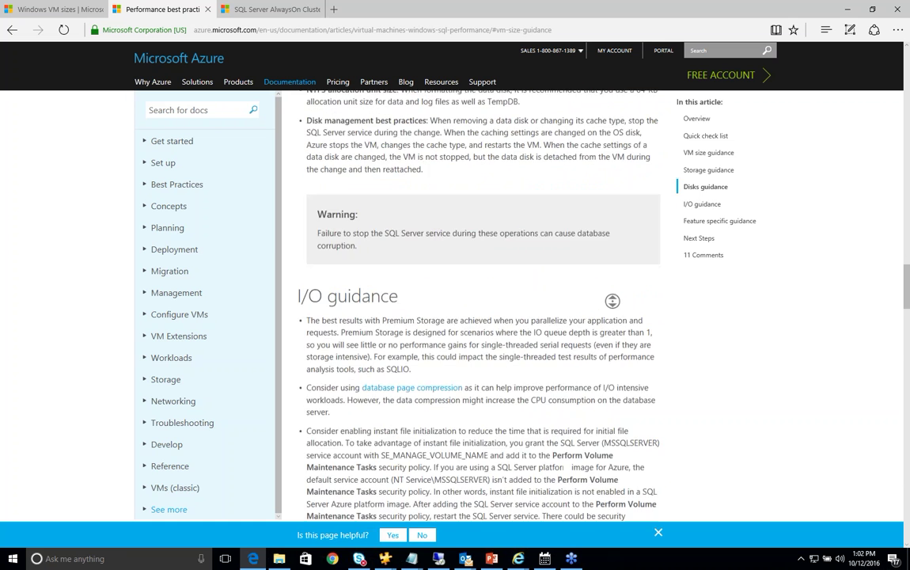
click(708, 257)
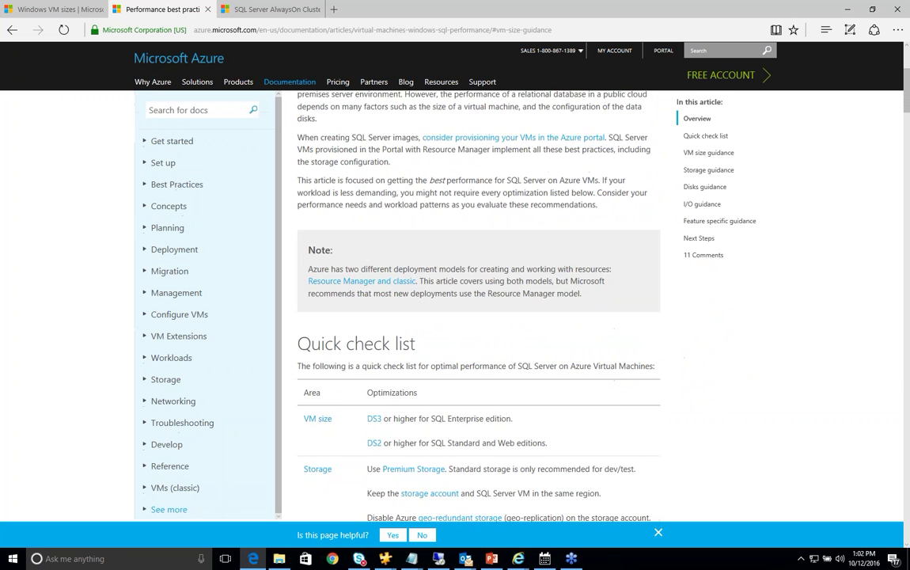
- Open the linked article on Azure virtual machine sizes and find the DS-series size table
click(636, 134)
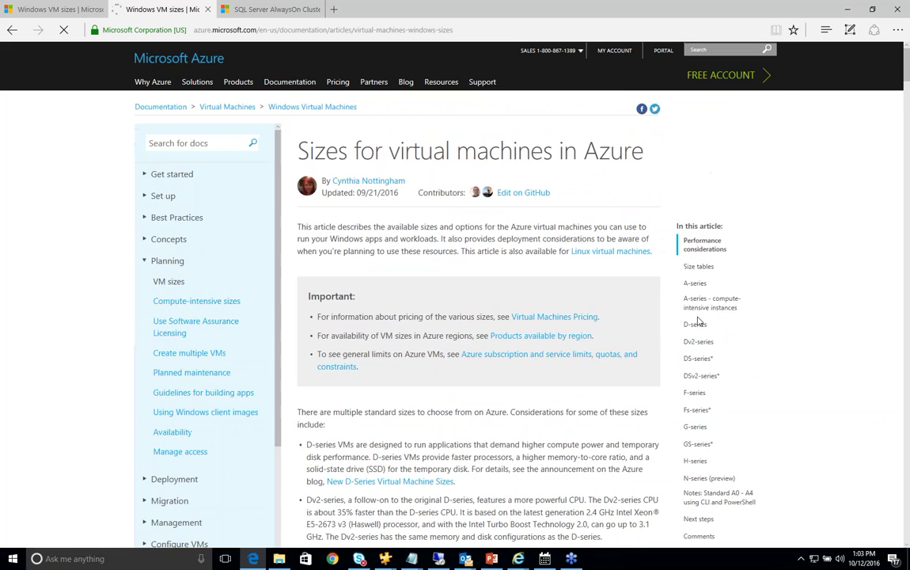
scroll(699, 321, down, 1)
scroll(699, 320, down, 10)
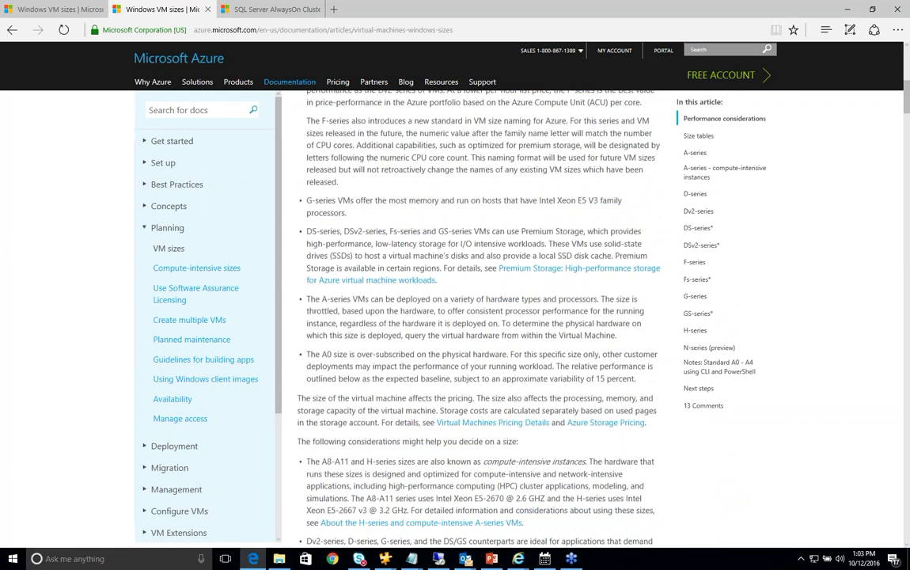
scroll(699, 314, down, 10)
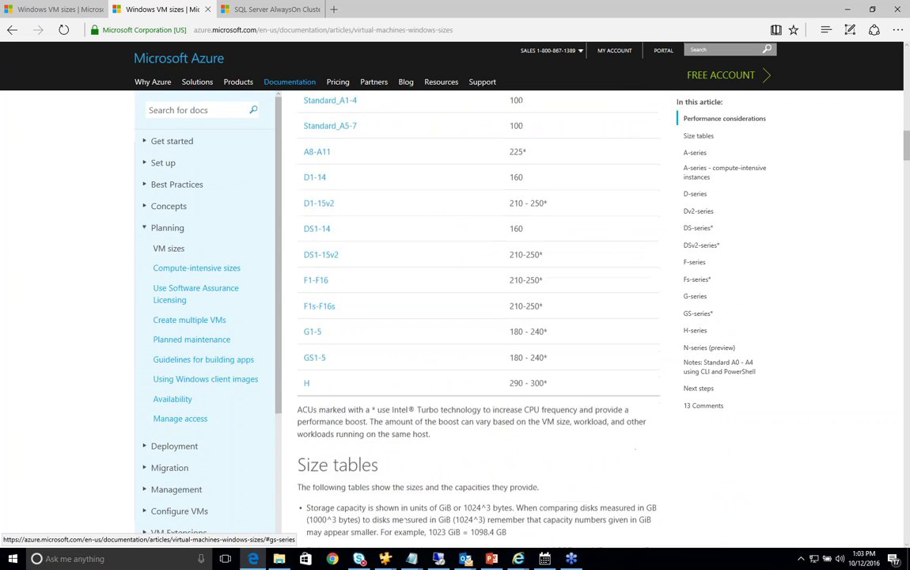
scroll(699, 313, down, 9)
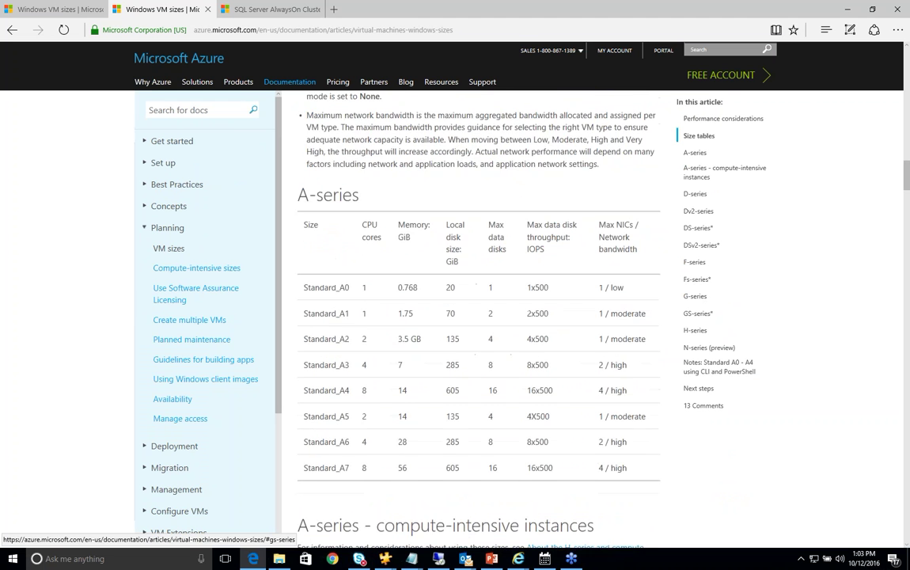
scroll(698, 314, down, 8)
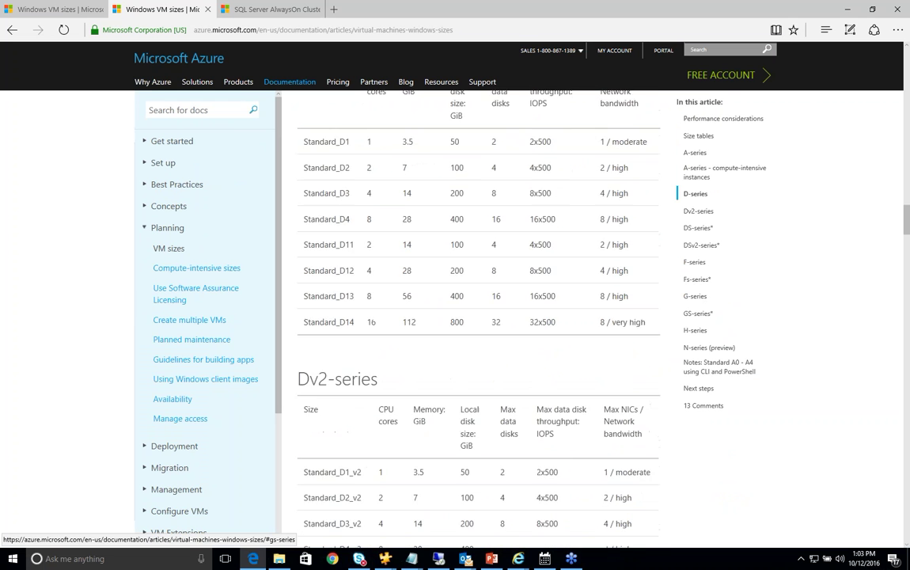
scroll(699, 313, down, 10)
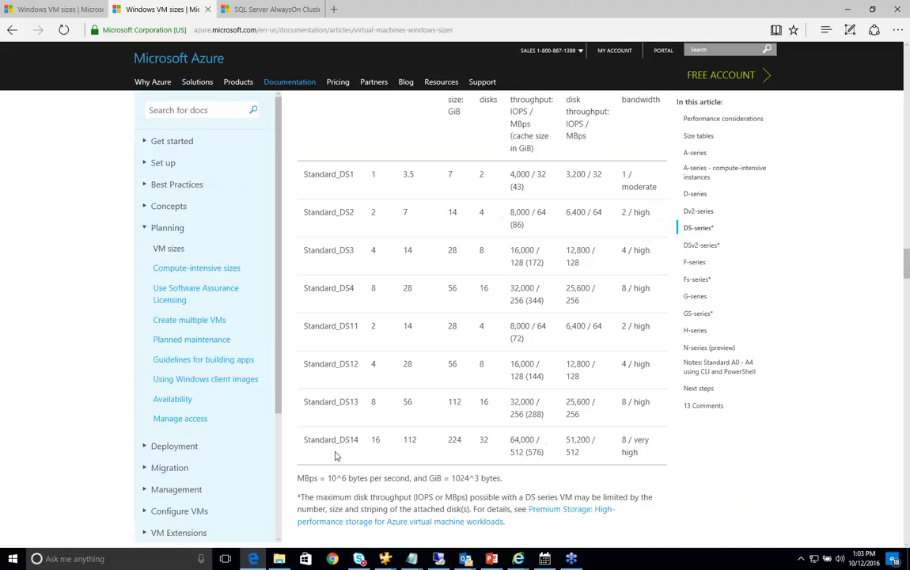
- Examine the Standard_DS14 row in the DS-series table, marking its size name, memory and maximum cached disk IOPS
drag(303, 439, 355, 446)
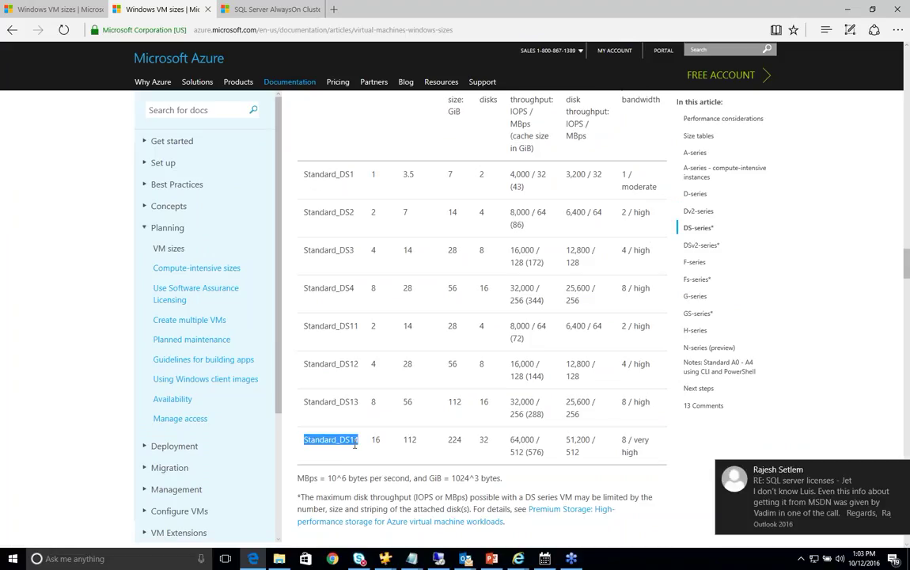
scroll(426, 442, up, 1)
drag(383, 515, 403, 516)
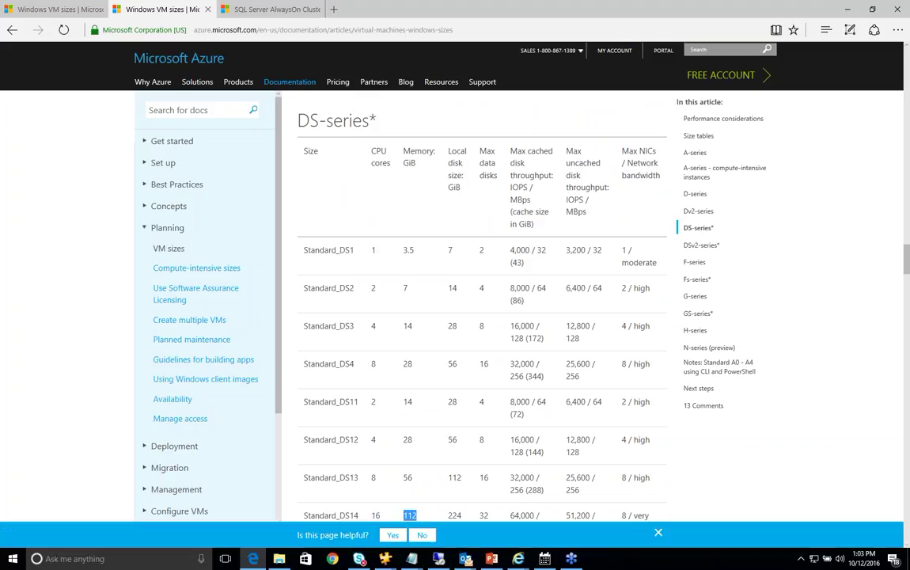
scroll(498, 443, down, 1)
click(536, 440)
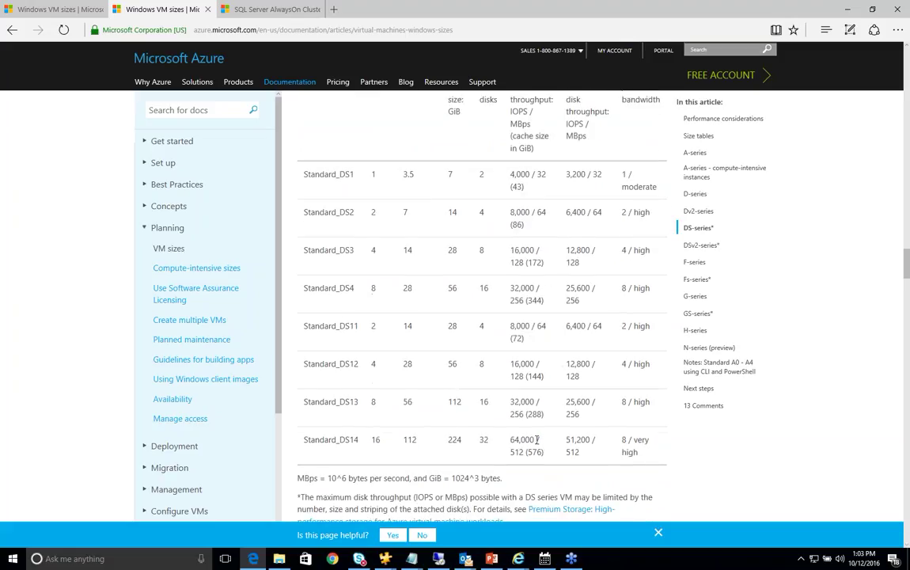
drag(537, 440, 509, 440)
scroll(560, 451, up, 1)
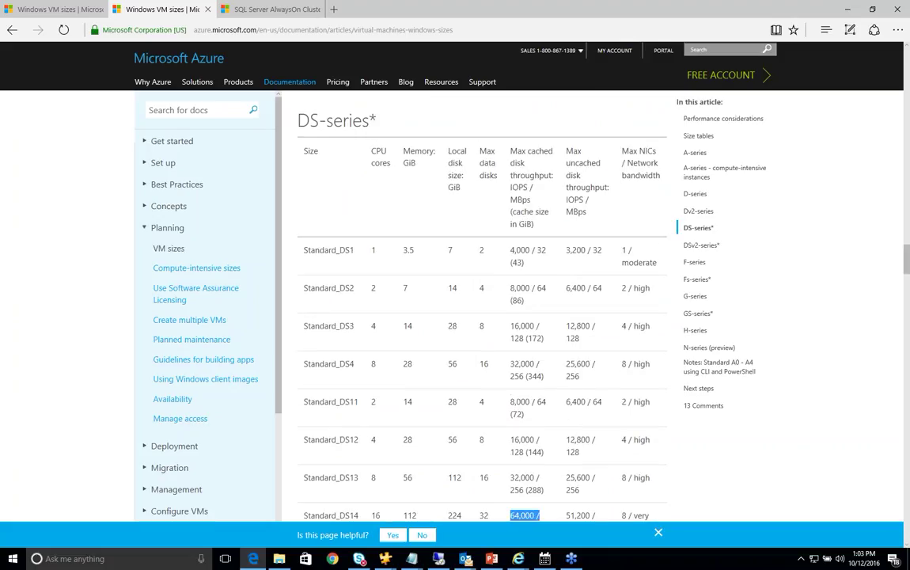
scroll(482, 309, down, 1)
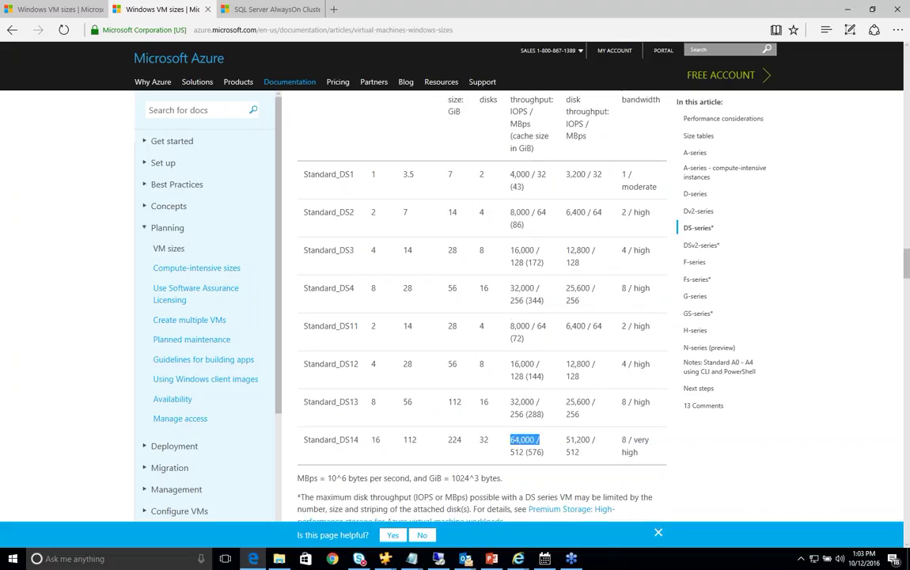
- Compare the maximum uncached and cached disk IOPS of Standard_DS14, marking the uncached column heading and both values
double_click(580, 441)
scroll(582, 443, up, 1)
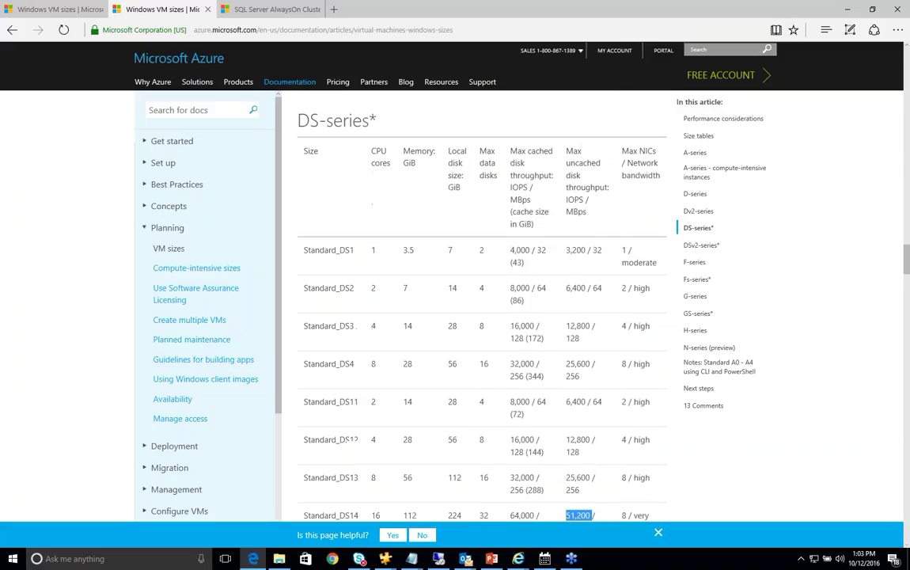
drag(510, 145, 575, 170)
click(570, 155)
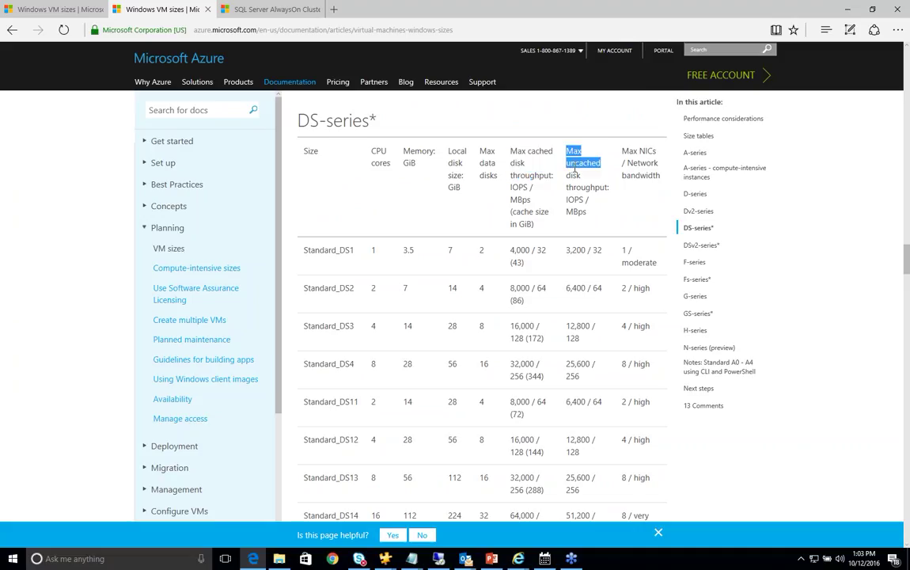
scroll(602, 178, down, 2)
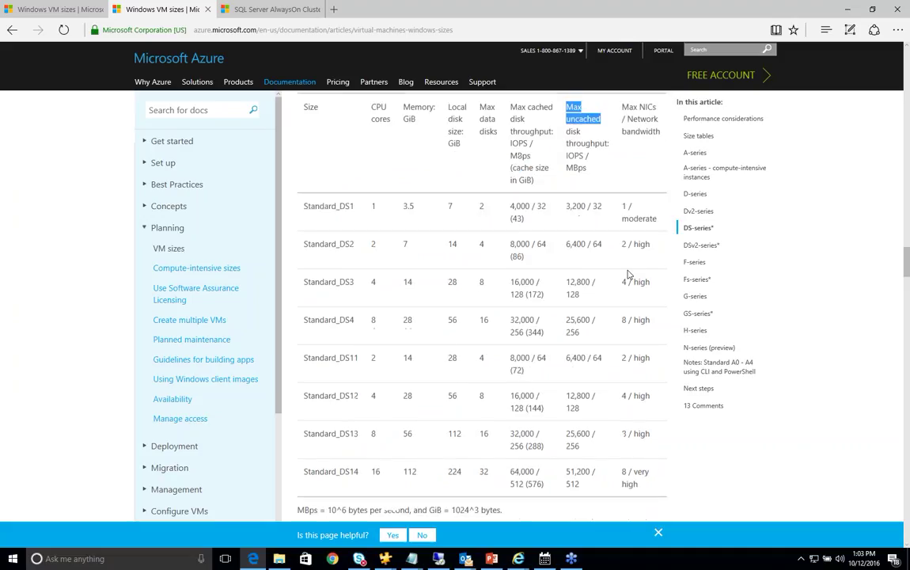
drag(566, 364, 589, 364)
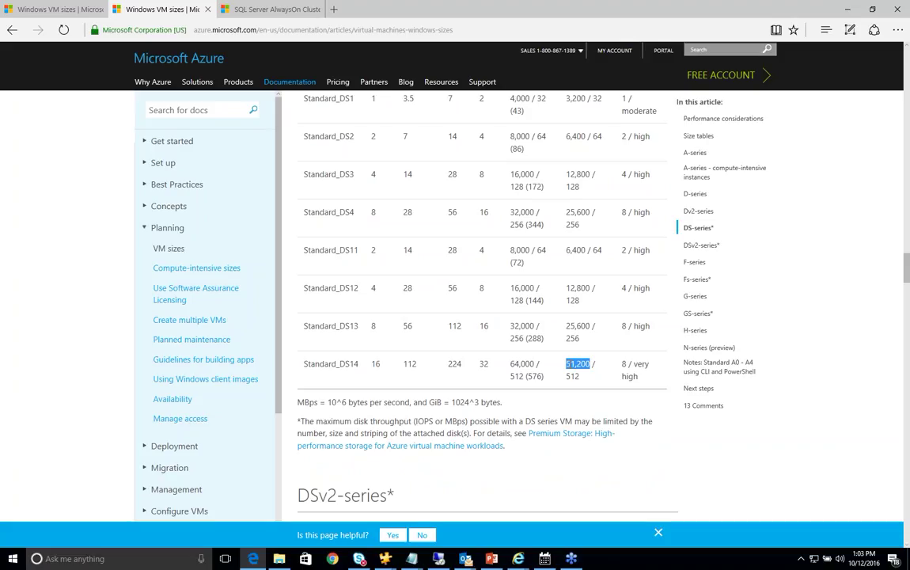
drag(534, 364, 510, 365)
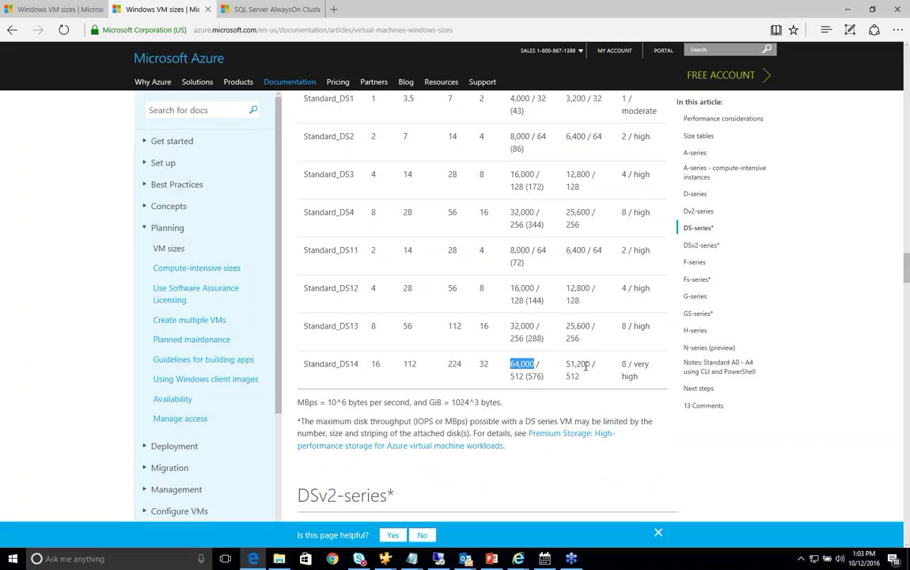
drag(590, 364, 567, 365)
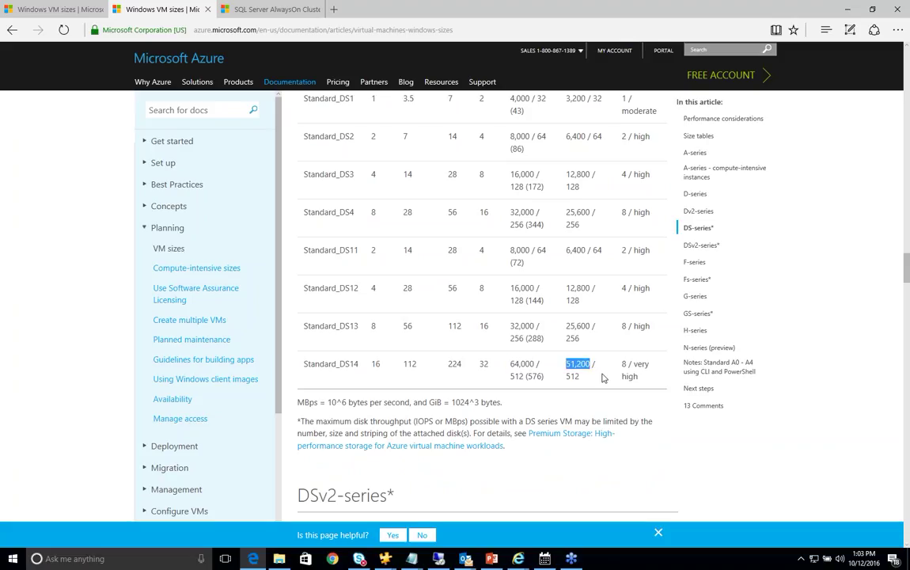
- Examine Standard_DS14's network bandwidth against its uncached and cached disk IOPS, marking the Max NICs / Network bandwidth heading and each value
scroll(637, 379, up, 2)
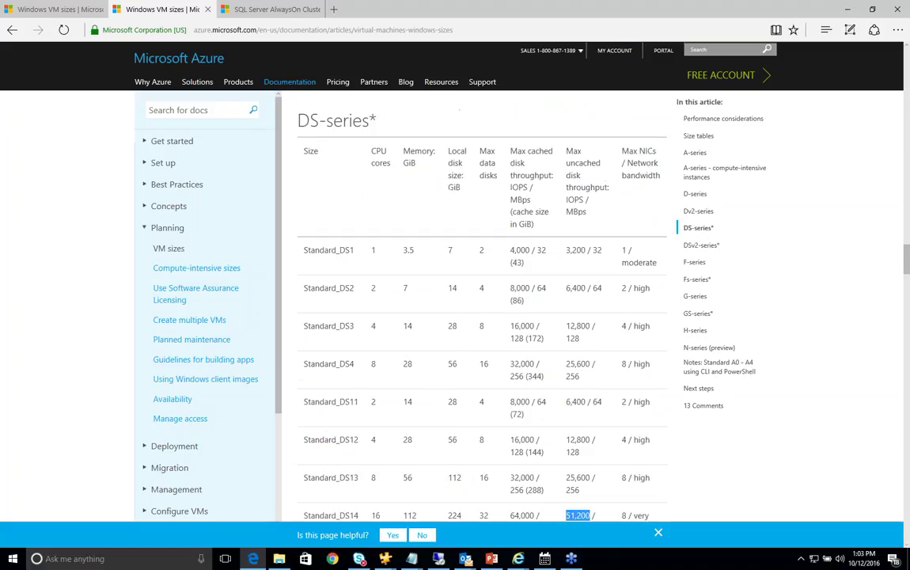
drag(623, 150, 660, 176)
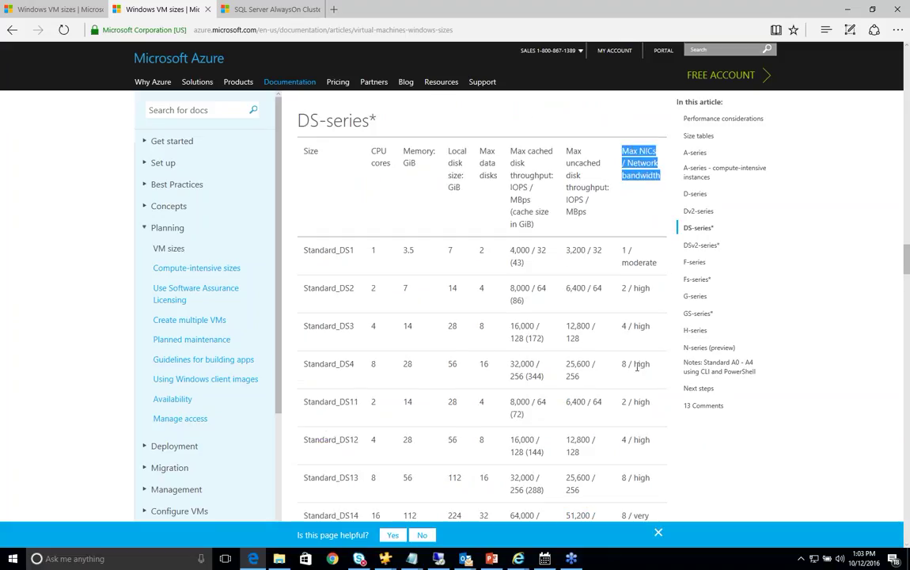
scroll(637, 367, down, 1)
drag(649, 440, 627, 443)
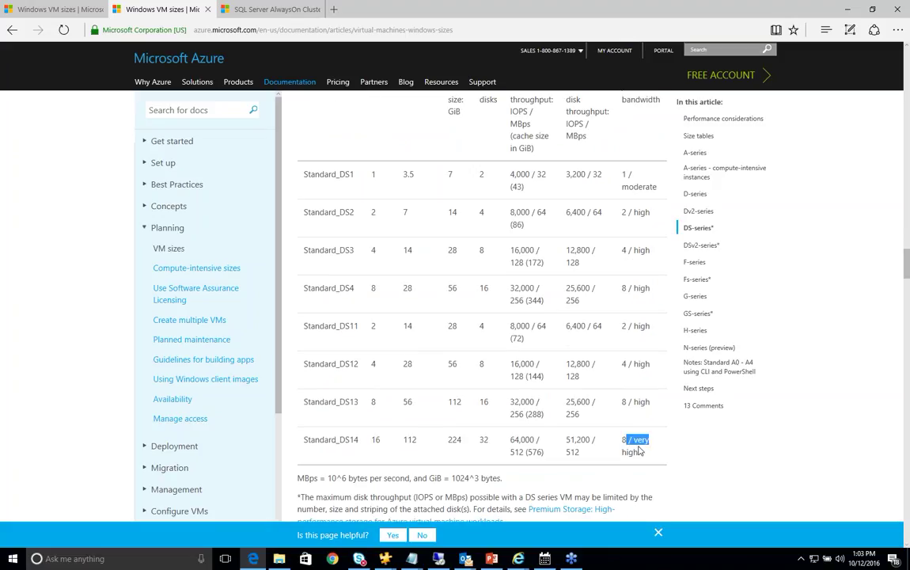
scroll(639, 449, up, 2)
scroll(638, 413, down, 3)
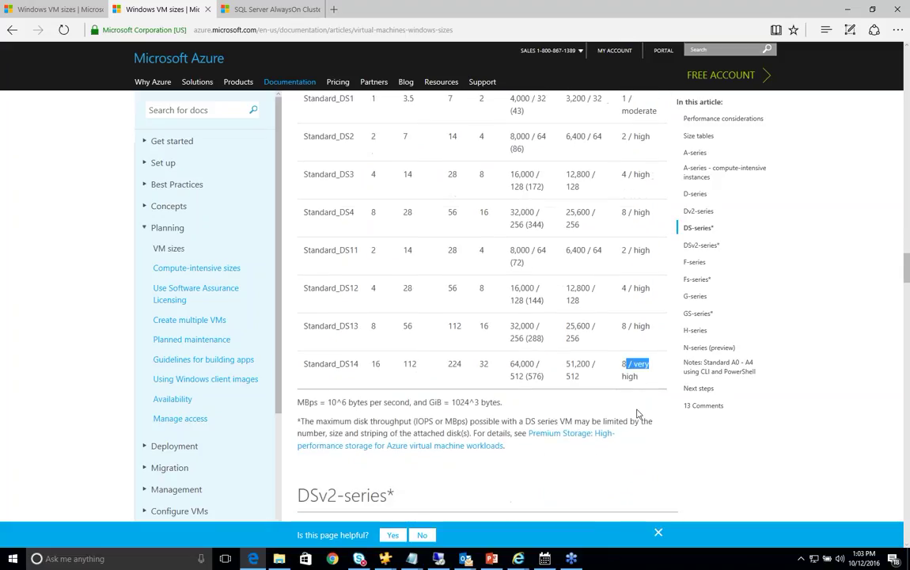
double_click(629, 378)
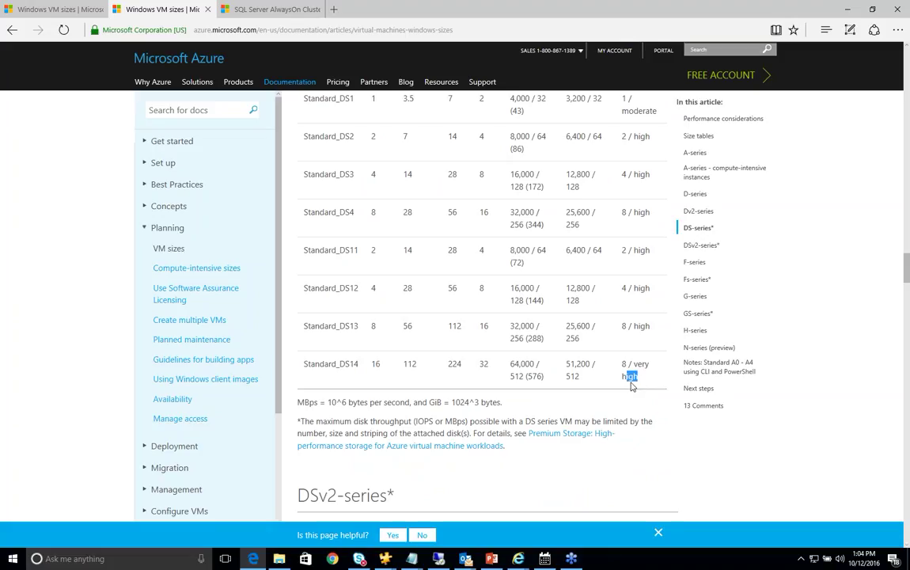
drag(595, 364, 566, 364)
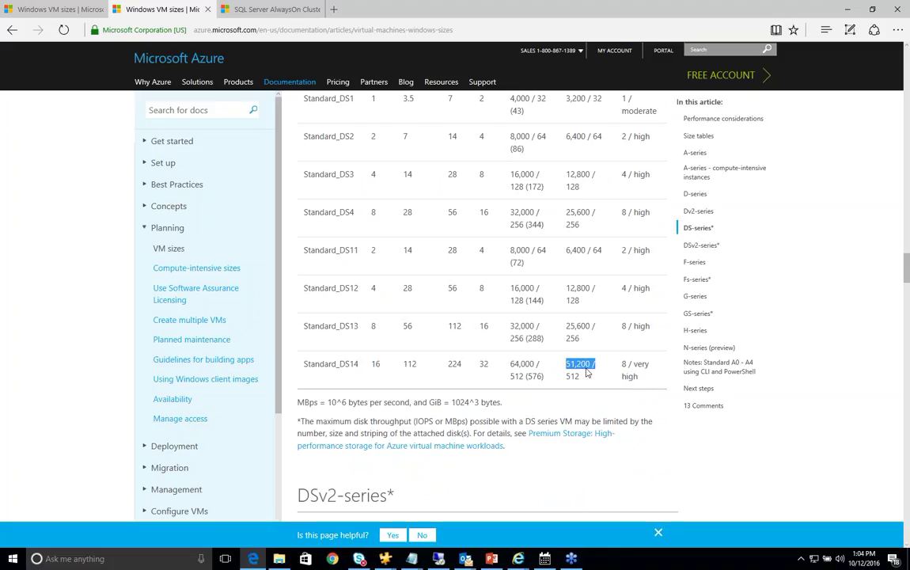
drag(540, 364, 508, 364)
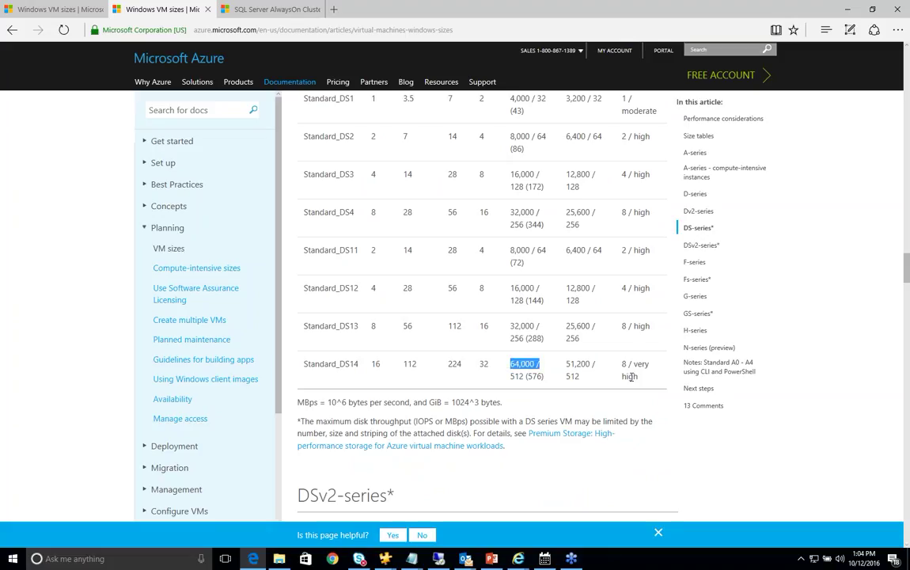
- Open the Premium Storage article linked below the DS-series table and find its Premium Storage Disks Limits table
click(587, 435)
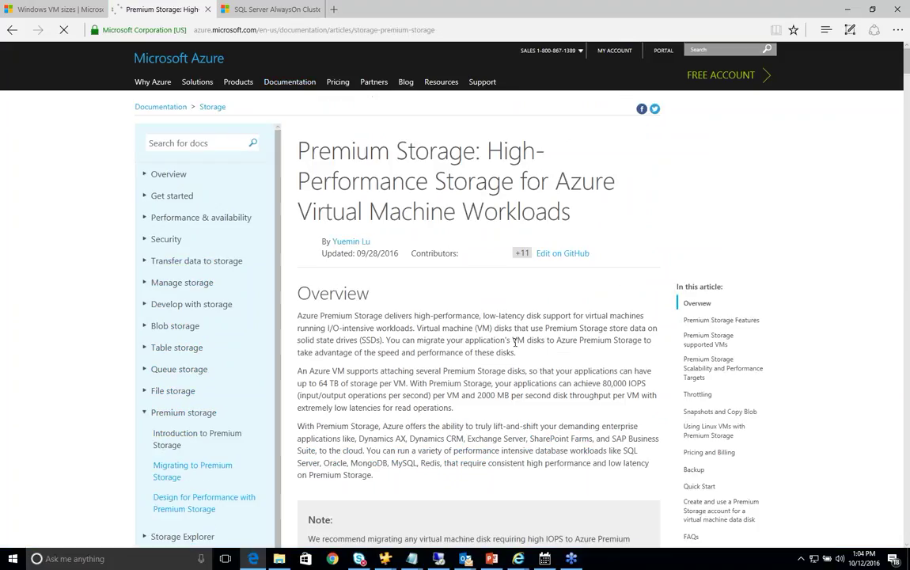
scroll(516, 346, down, 2)
scroll(515, 345, down, 8)
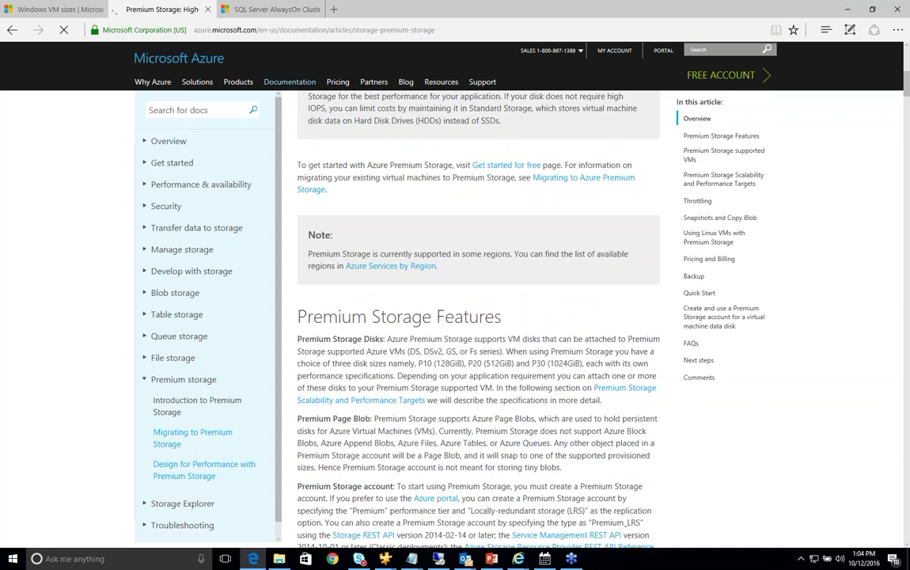
scroll(530, 367, down, 5)
scroll(479, 317, down, 10)
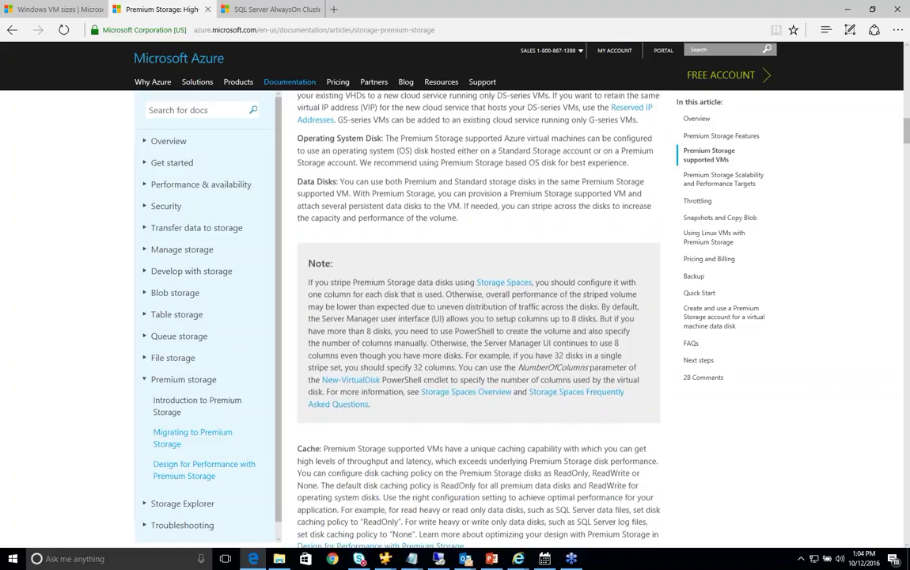
scroll(540, 337, down, 7)
- Compare the IOPS and throughput per disk of the P10 and P20 Premium Storage disk types, marking their table values
drag(304, 276, 612, 376)
click(455, 289)
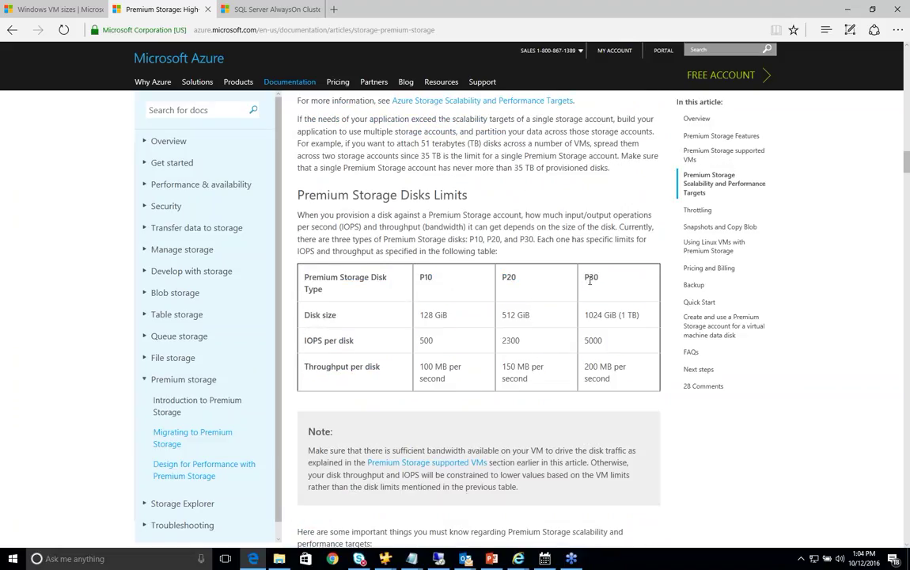
double_click(424, 342)
drag(453, 383, 423, 368)
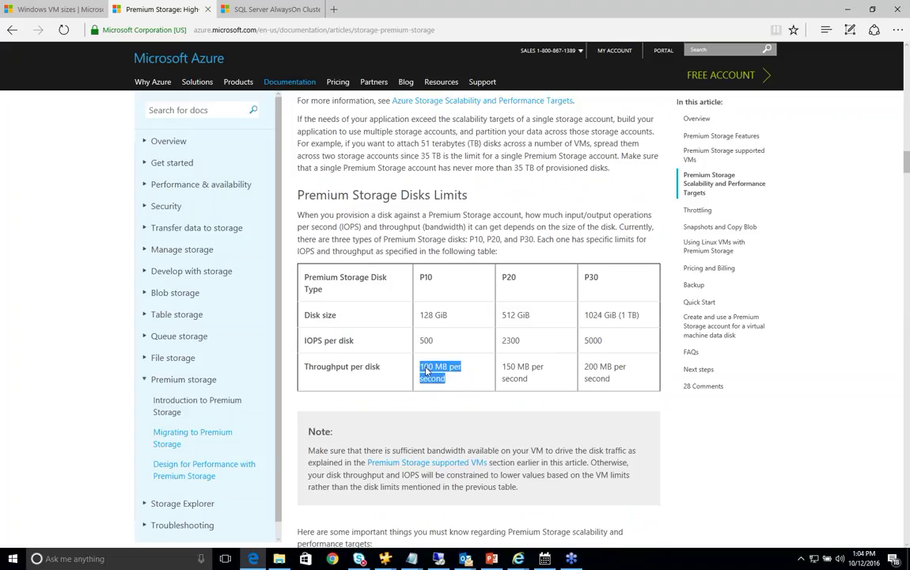
double_click(509, 277)
drag(539, 383, 510, 369)
click(511, 369)
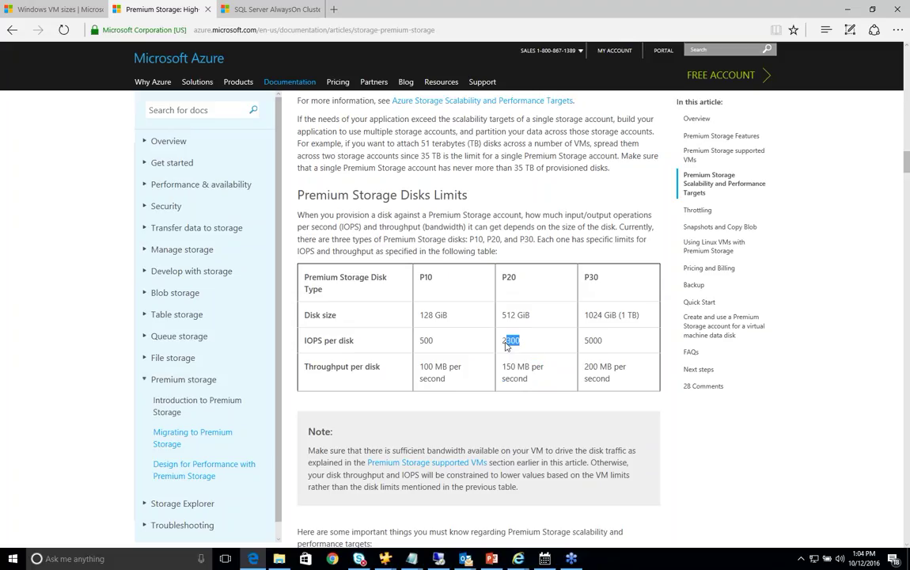
drag(531, 382, 501, 366)
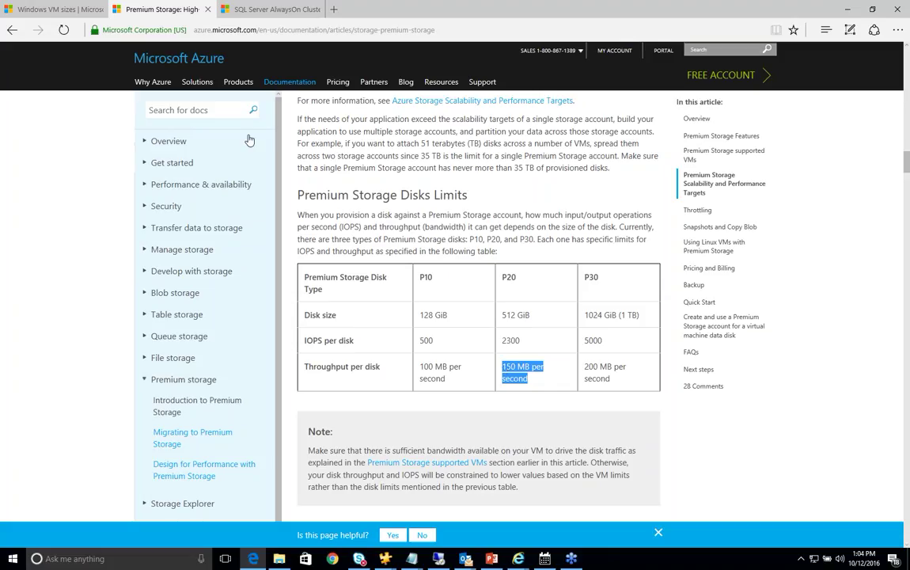
- Switch to the Azure portal dashboard in Internet Explorer and open the list of virtual machines
click(266, 10)
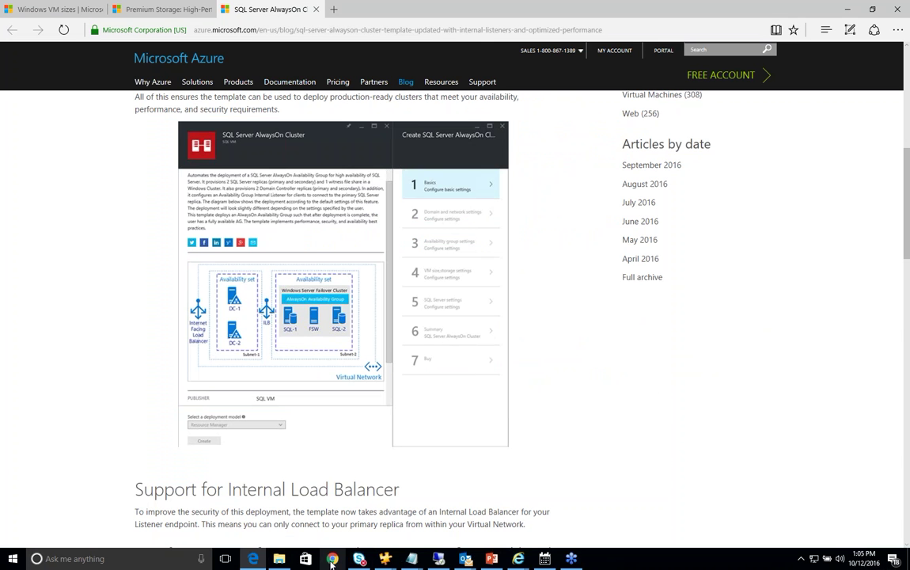
click(225, 558)
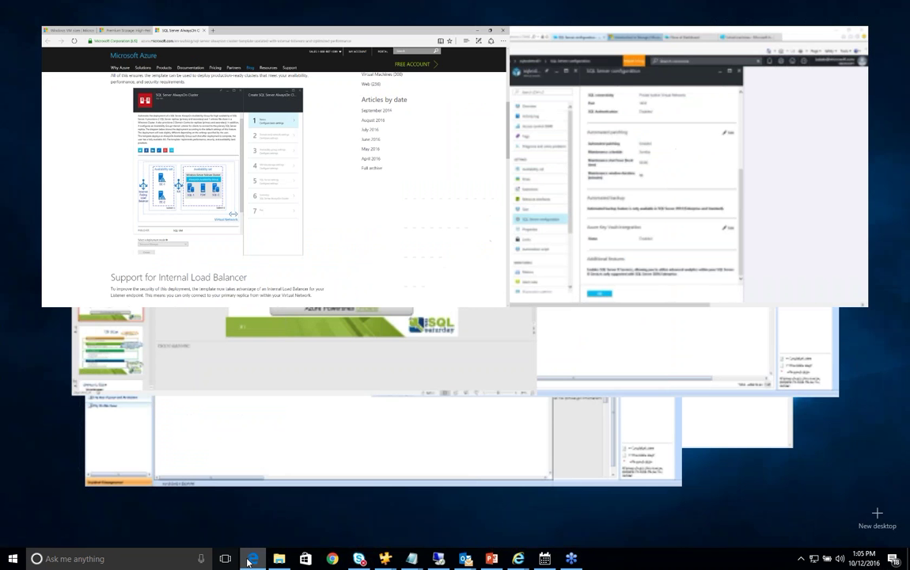
click(518, 558)
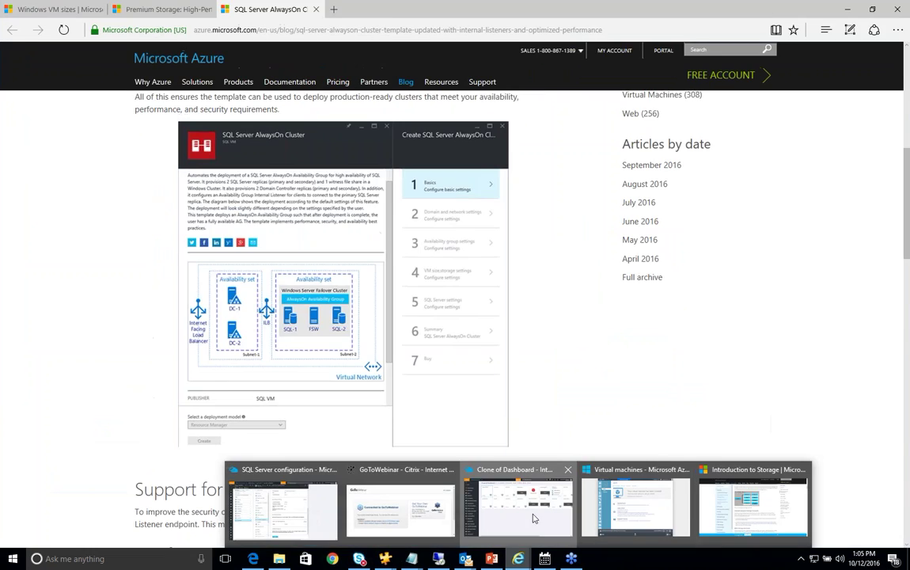
click(528, 515)
click(53, 269)
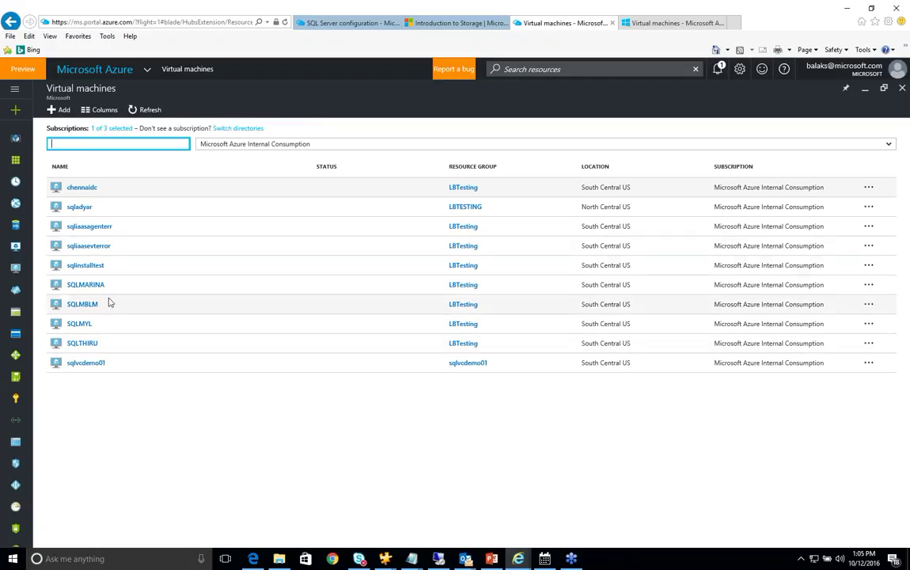
- Open the OS disk details of the chennaidc virtual machine and examine the storage account name in the disk's blob address
click(82, 188)
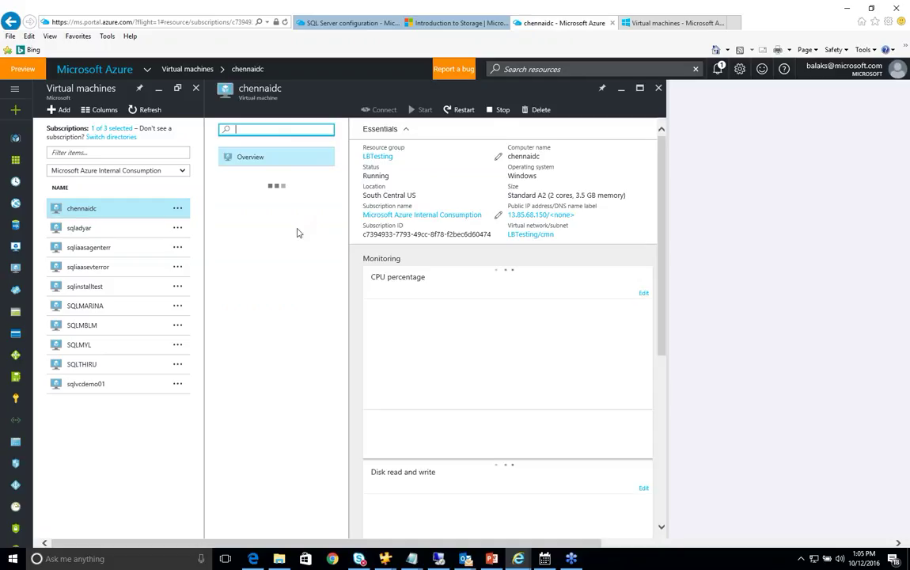
click(245, 299)
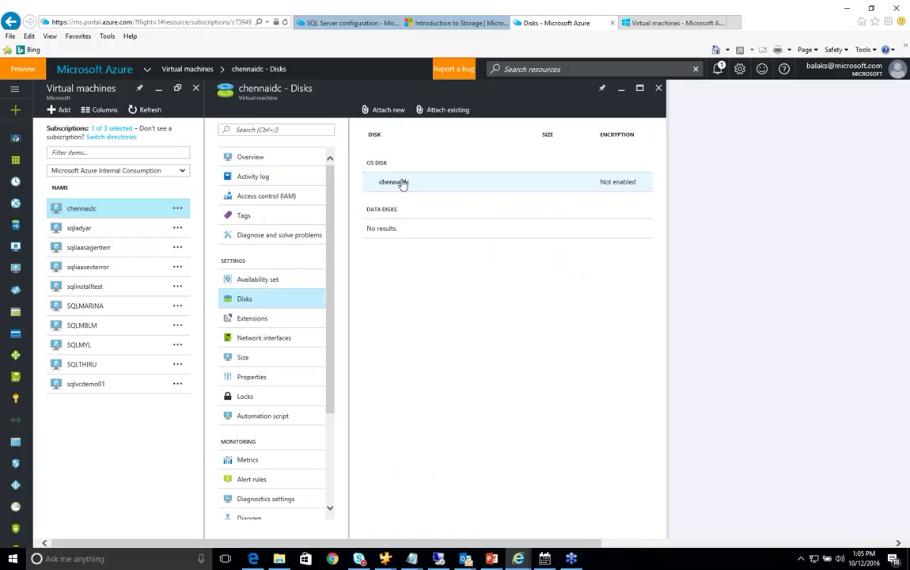
click(403, 184)
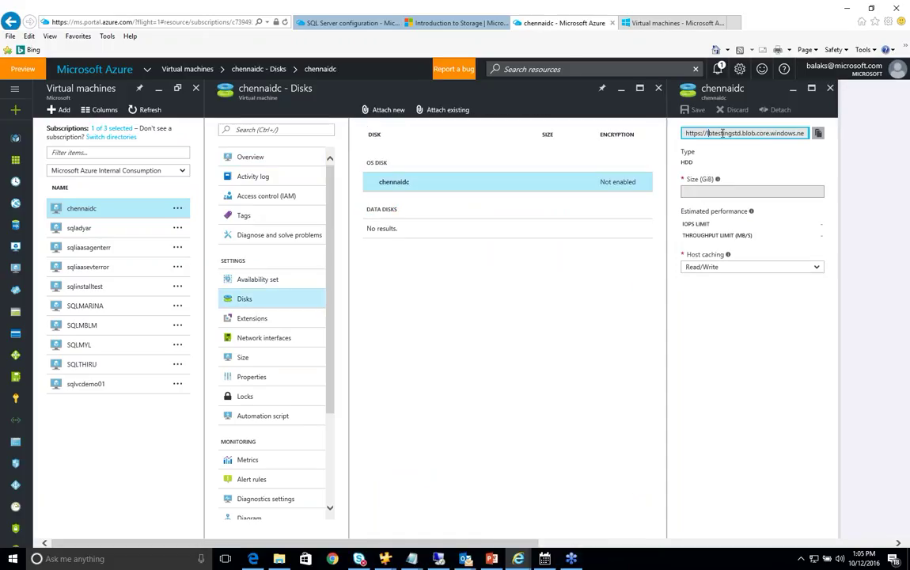
double_click(723, 133)
double_click(729, 135)
key(alt+Tab)
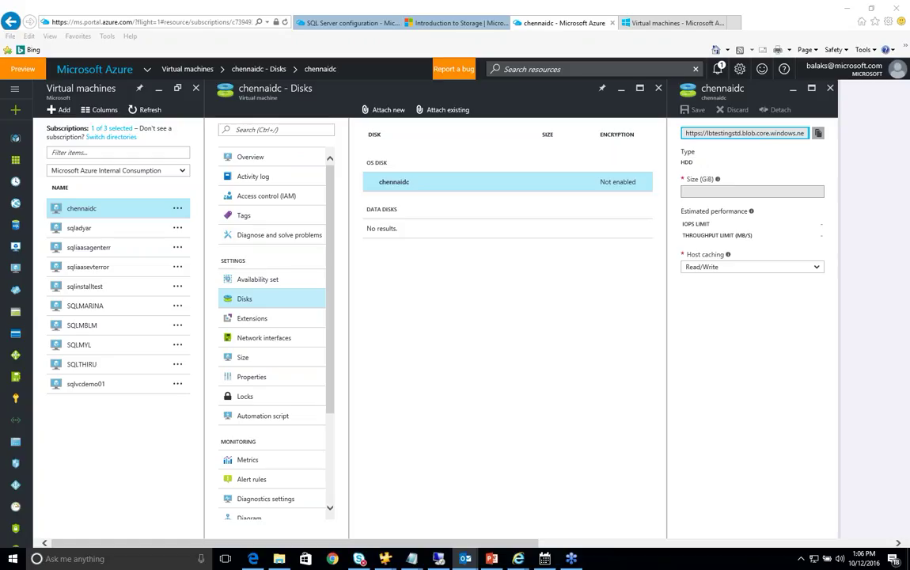